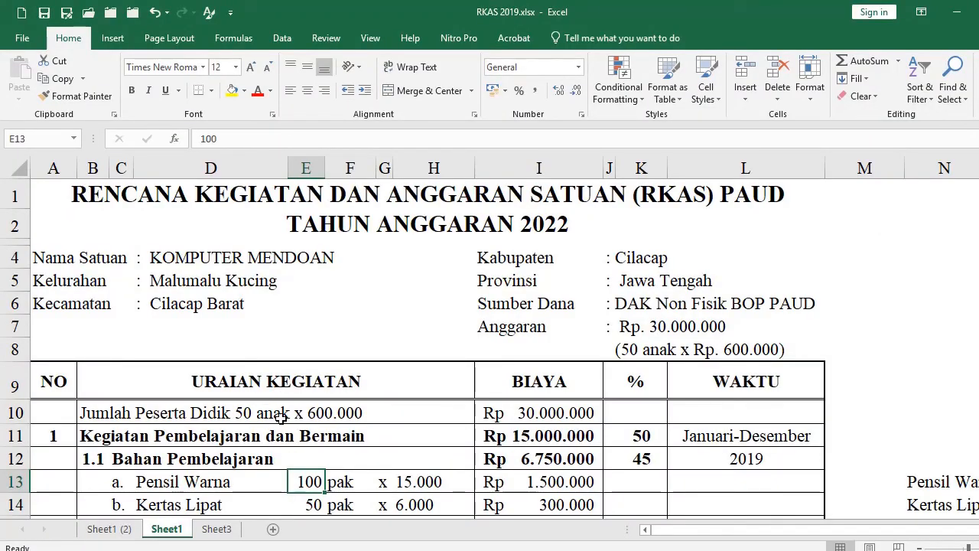
Set the Pensil Warna quantity in cell E13 of Sheet1 to 125.
scroll(293, 441, "down", 2)
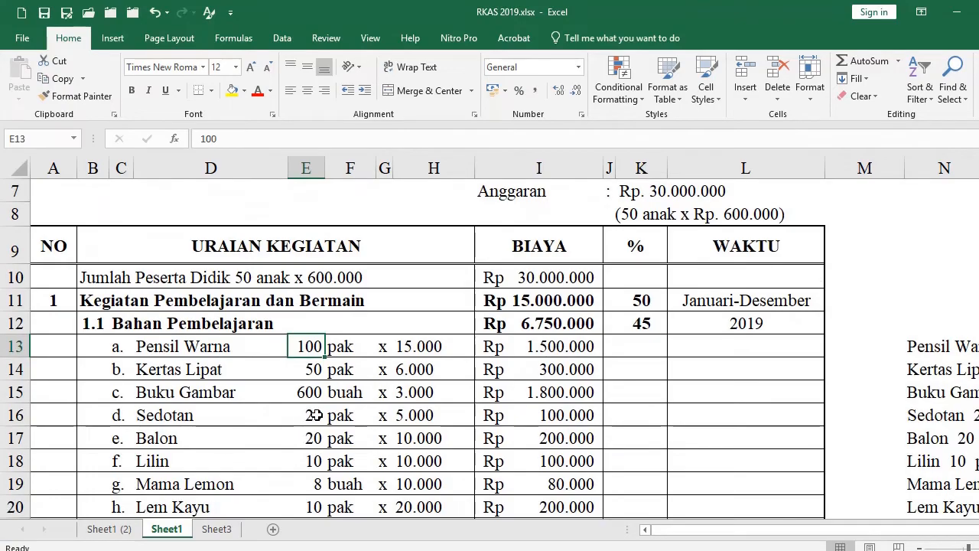
scroll(315, 416, "down", 1)
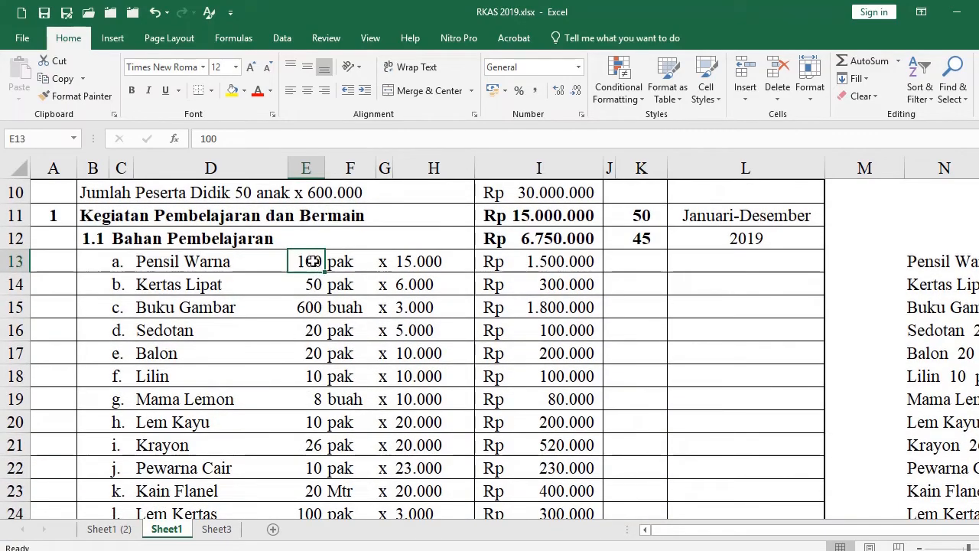
left_click(341, 260)
left_click(451, 261)
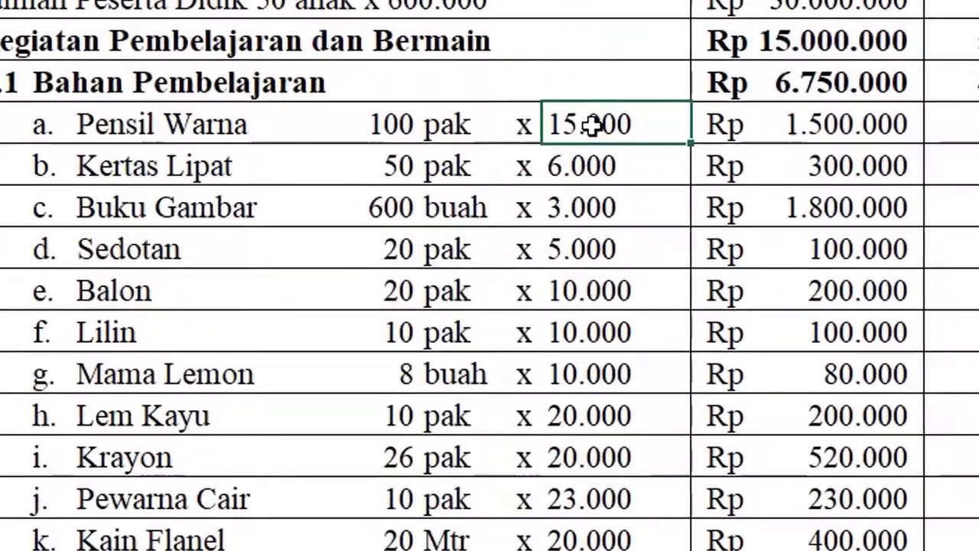
left_click(767, 126)
left_click(530, 132)
left_click(385, 122)
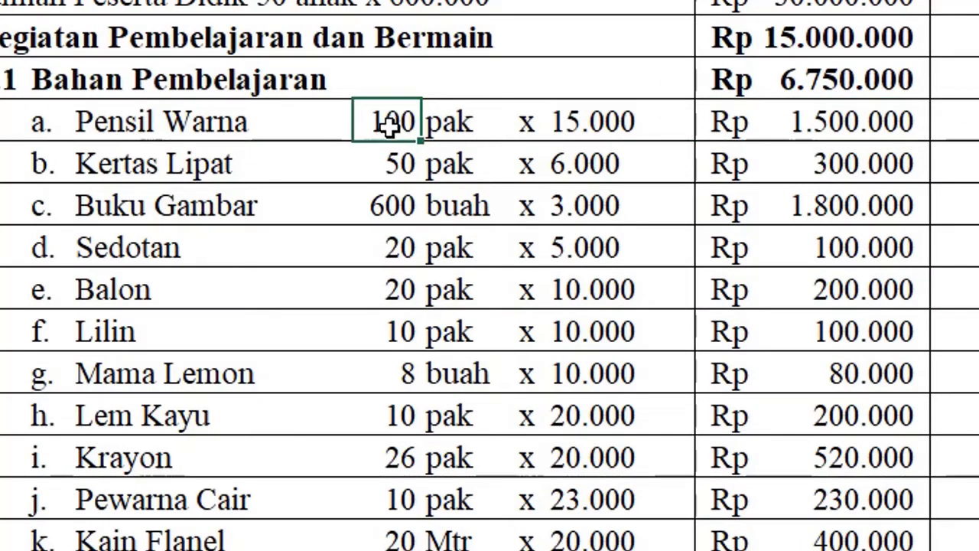
type("125")
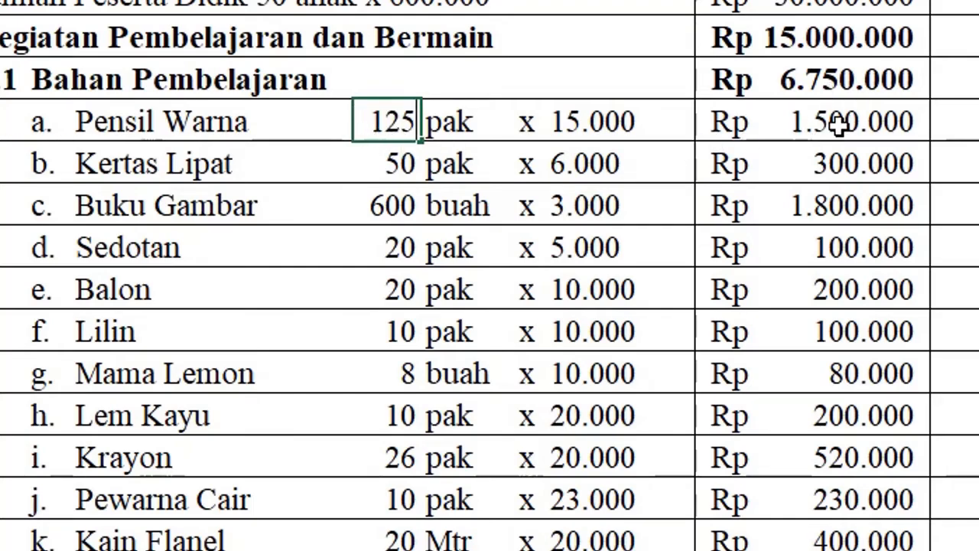
scroll(895, 126, "up", 1)
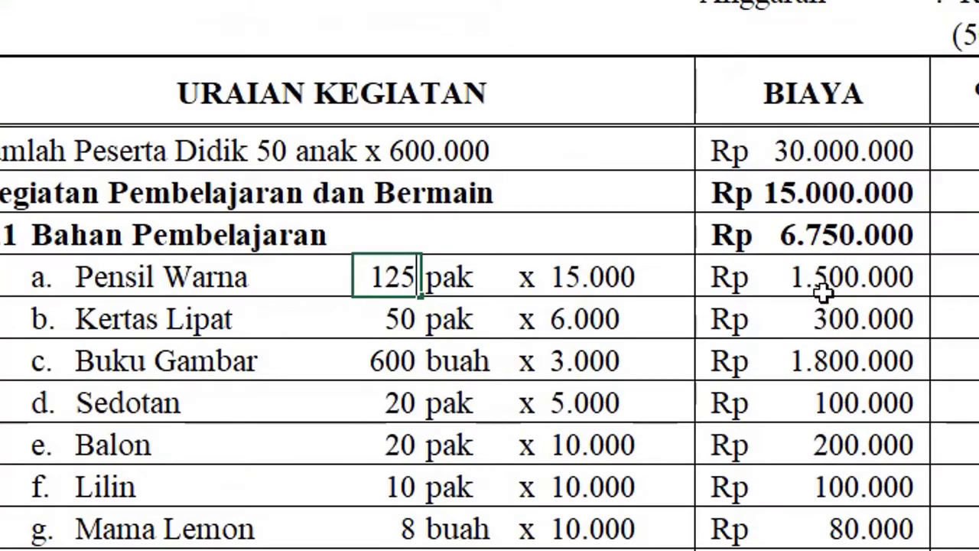
key("Return")
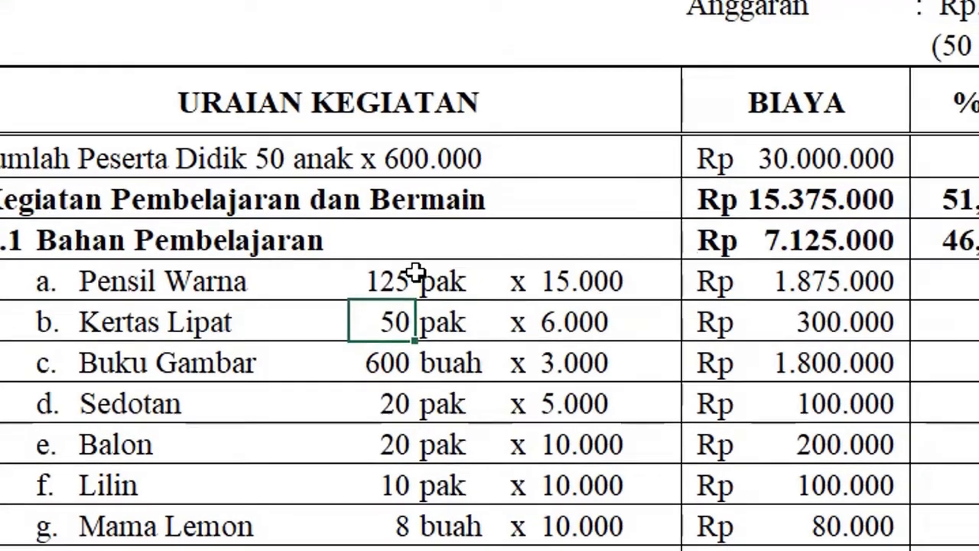
left_click(406, 277)
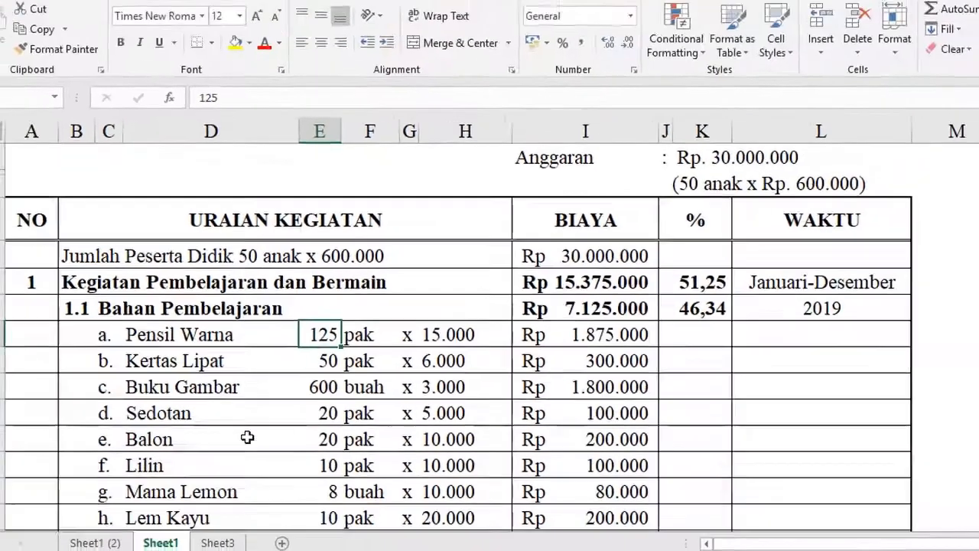
Change the quantity in the combined Pensil Warna text in B21 of Sheet3 to 125 and check the cost in C21.
left_click(217, 542)
scroll(229, 439, "down", 4)
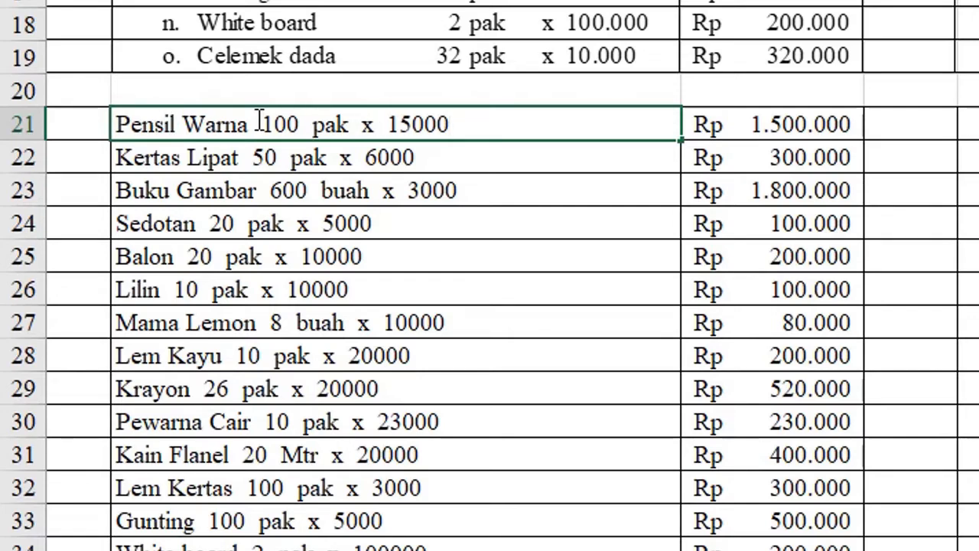
left_click(268, 162)
left_click(781, 128)
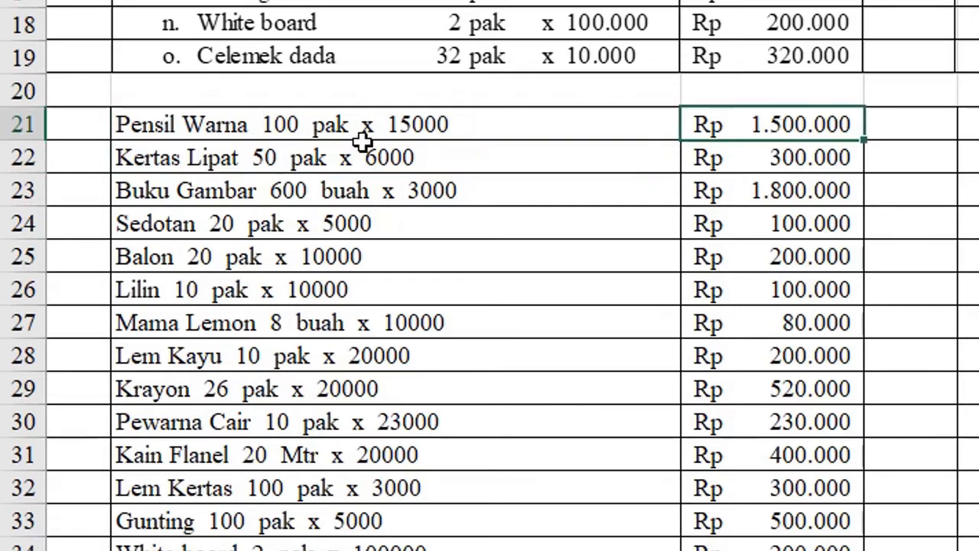
double_click(275, 124)
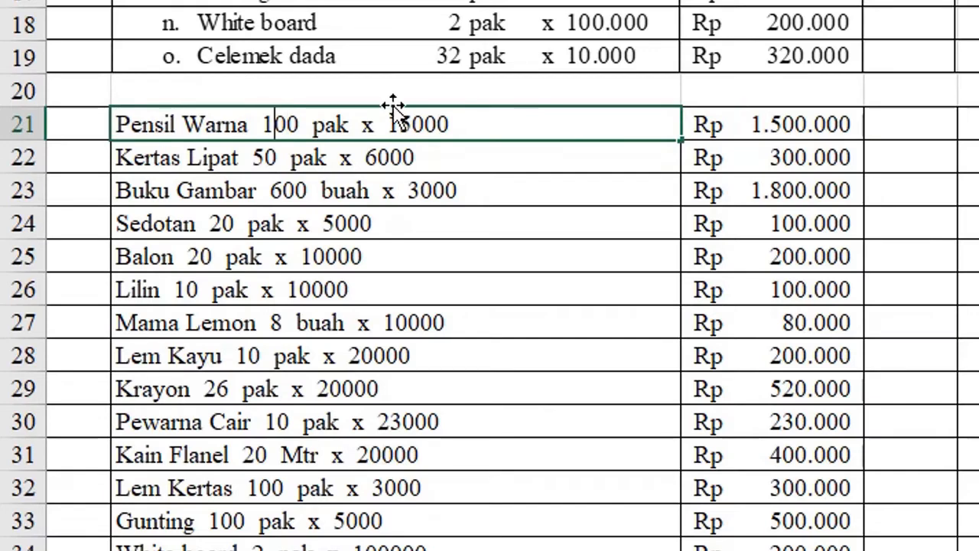
type("25")
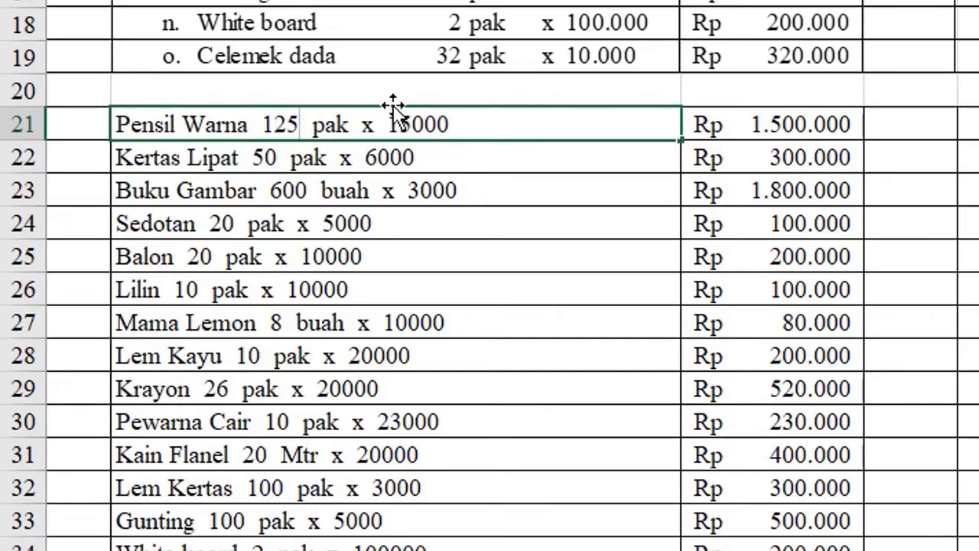
left_click(765, 164)
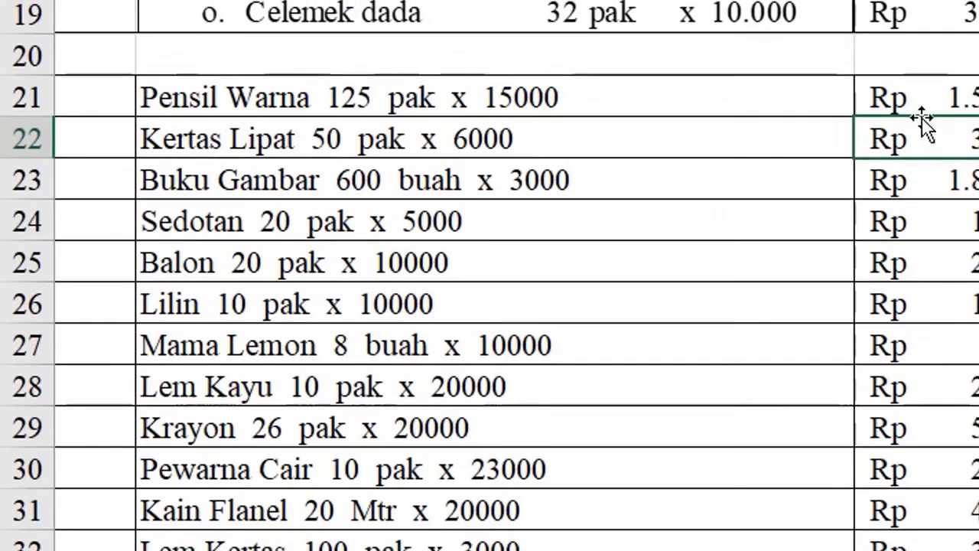
left_click(947, 95)
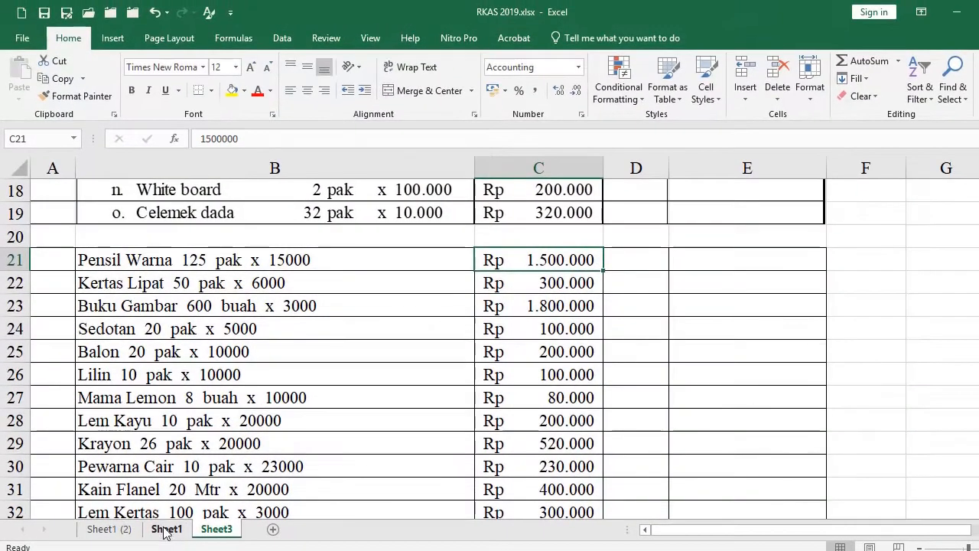
Review the separate quantities in E13:E21 and the cost formulas in I13:I21 on Sheet1.
left_click(262, 540)
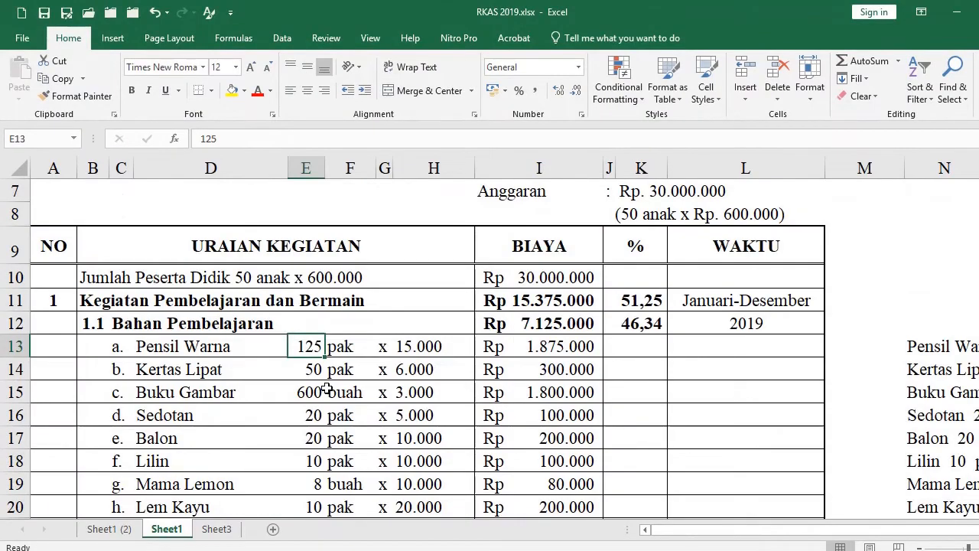
scroll(314, 399, "down", 3)
scroll(327, 373, "up", 5)
scroll(327, 373, "down", 3)
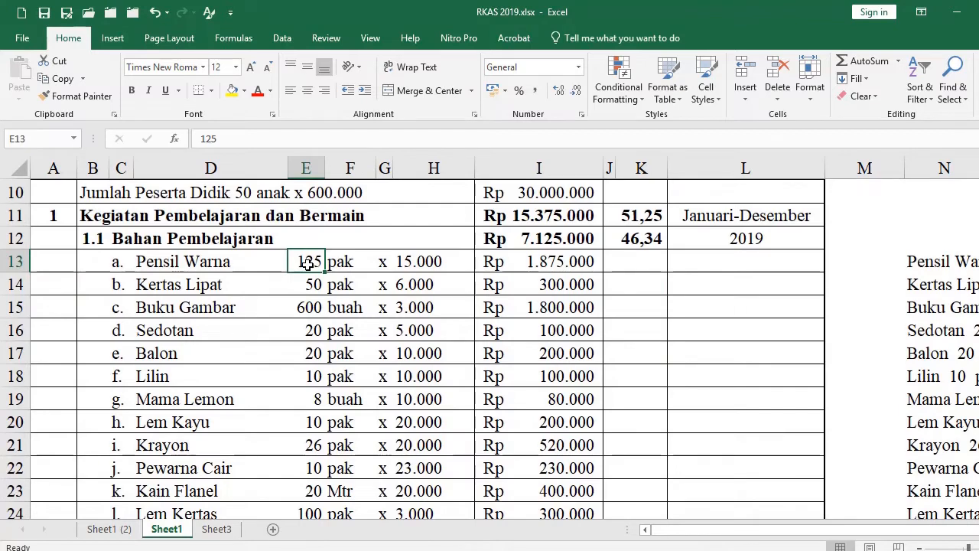
left_click_drag(307, 264, 313, 447)
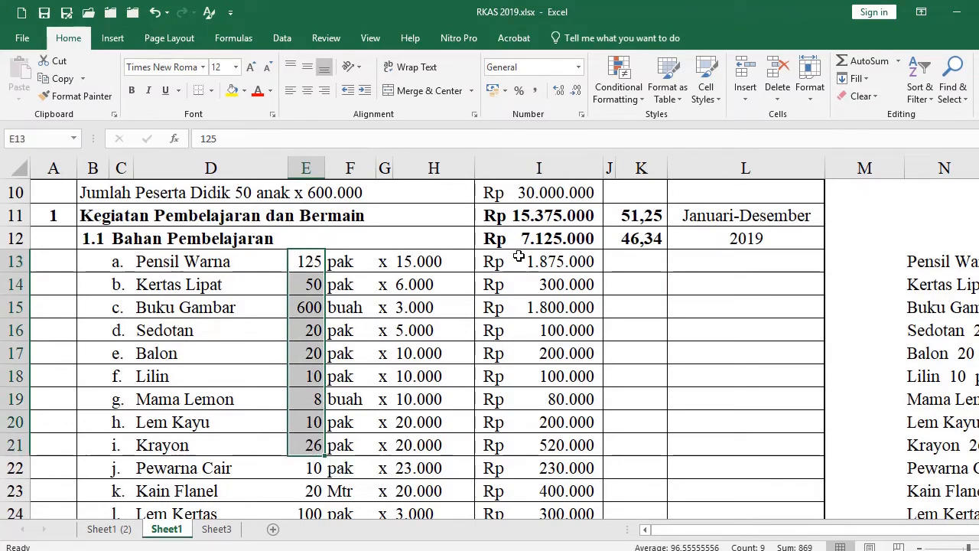
left_click_drag(524, 262, 531, 434)
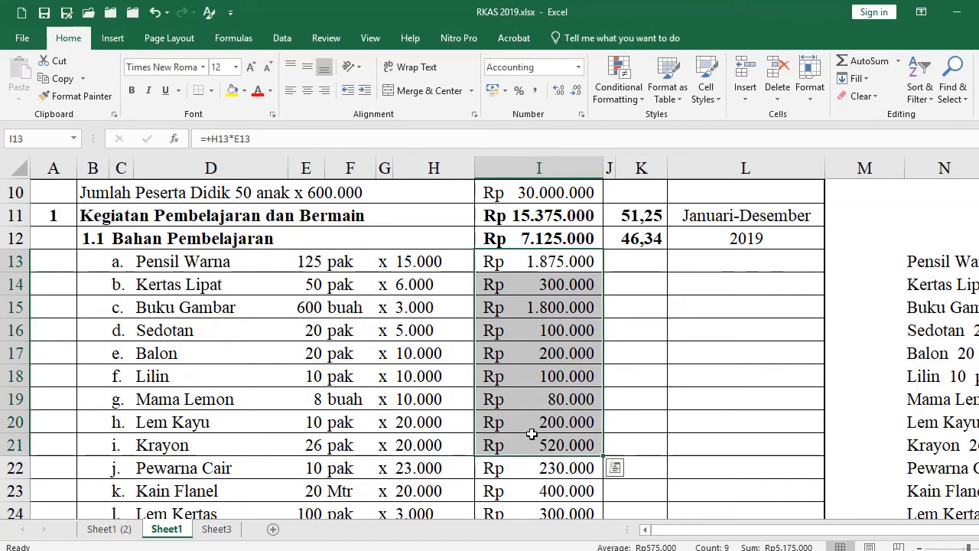
Compare the table picture on Sheet3 with the combined-text rows below it, including the Pensil Warna description and cost.
left_click(192, 539)
left_click(261, 334)
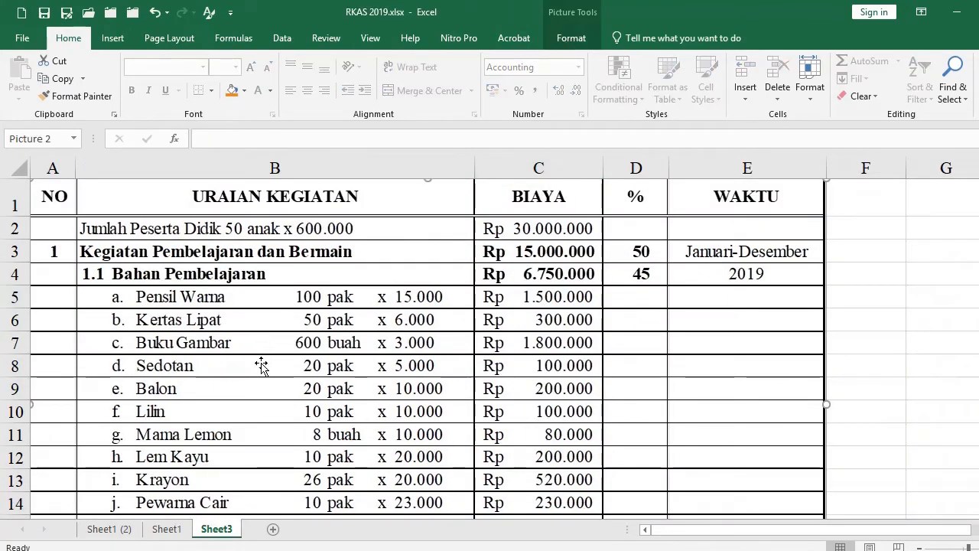
left_click_drag(262, 365, 215, 317)
scroll(234, 400, "down", 3)
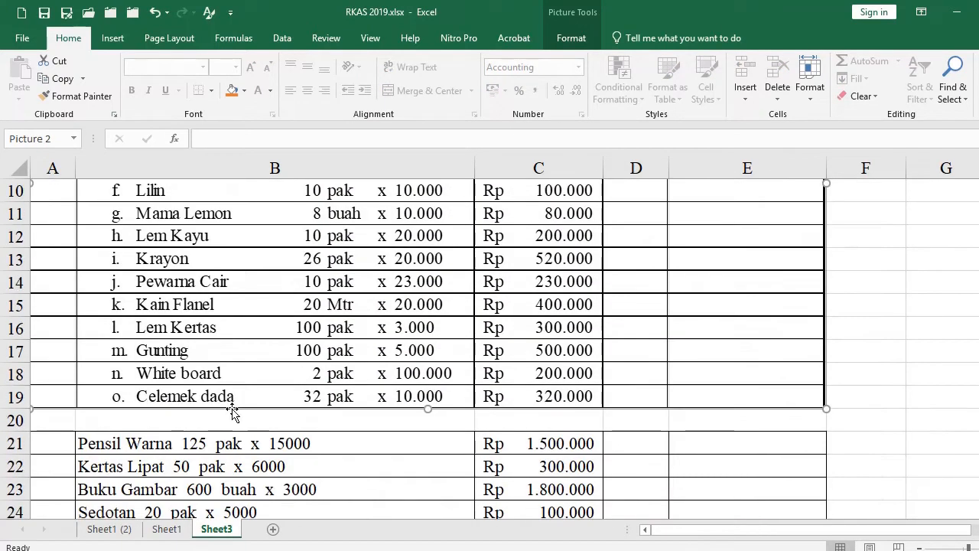
left_click(223, 442)
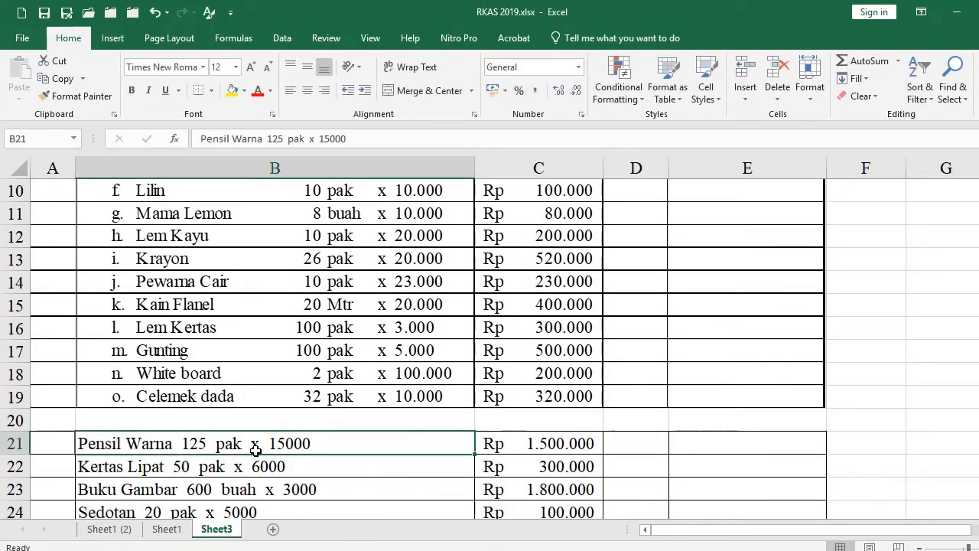
scroll(260, 365, "up", 3)
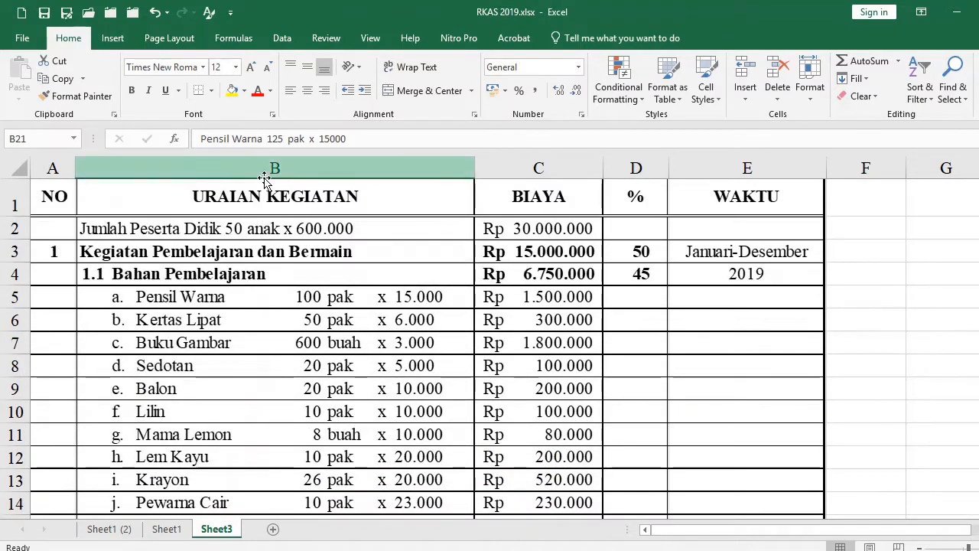
scroll(274, 359, "down", 3)
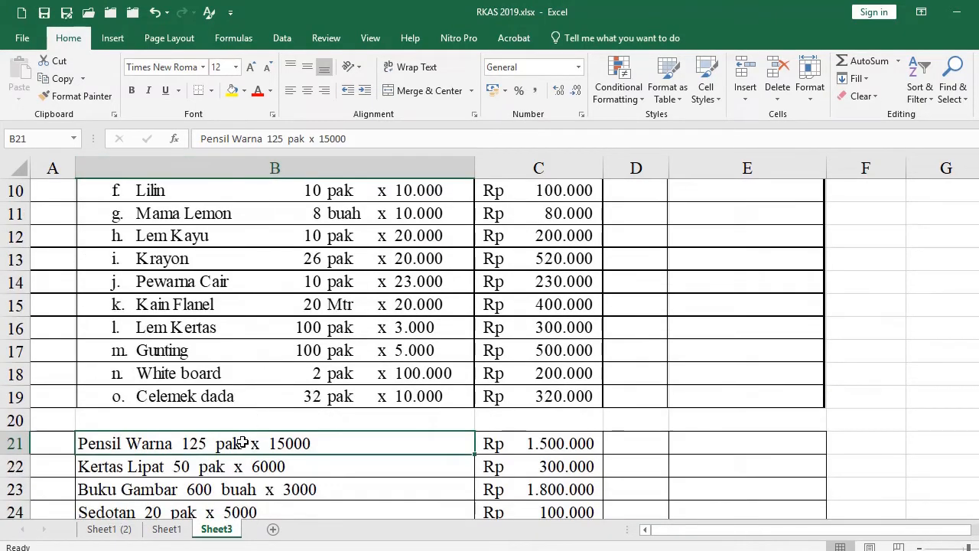
scroll(238, 444, "down", 1)
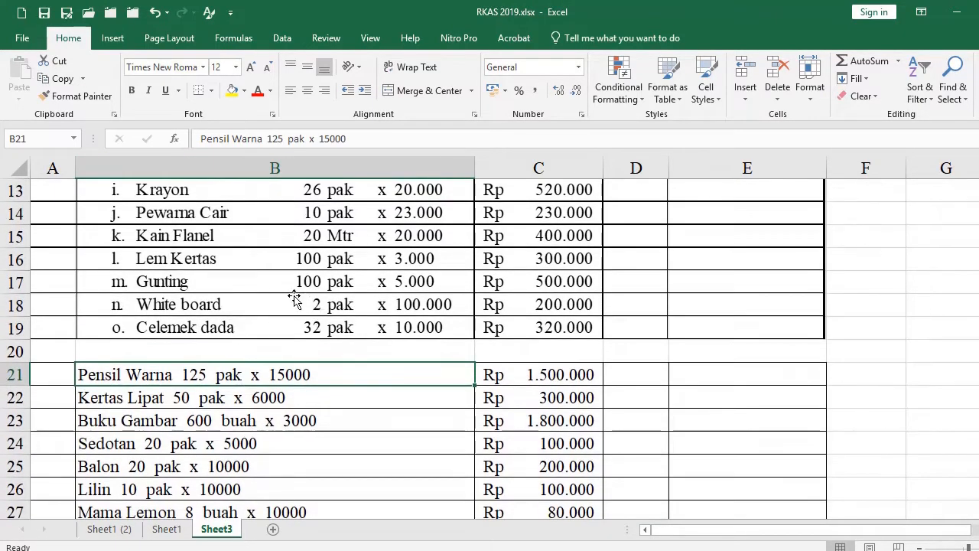
left_click(495, 377)
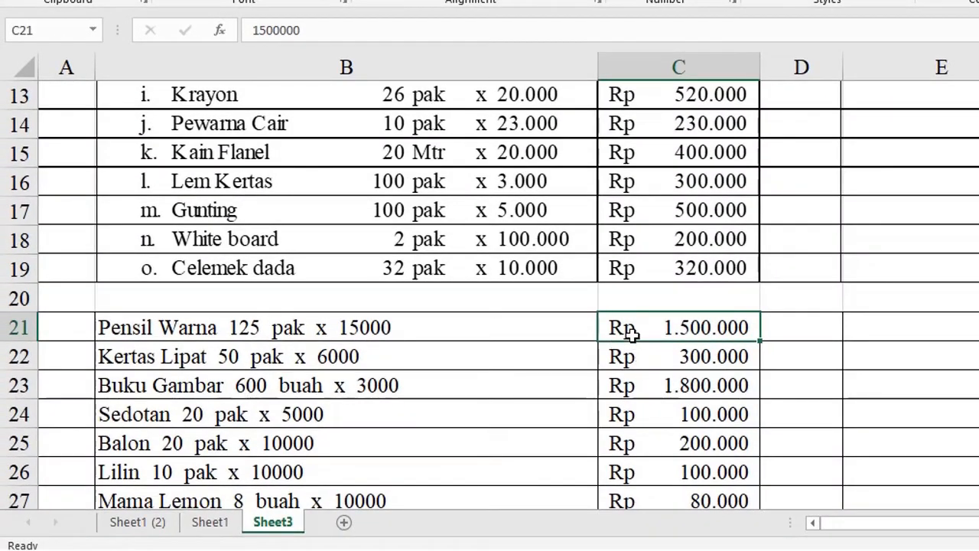
Insert four columns before the cost column on Sheet3 and size them to match the picture's quantity, unit, x and price columns.
left_click_drag(625, 327, 795, 327)
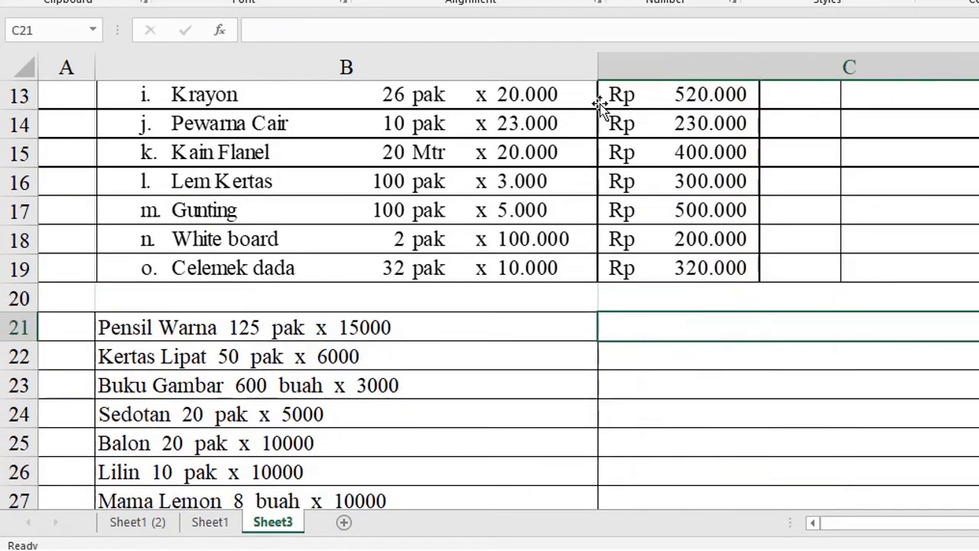
left_click_drag(602, 60, 410, 68)
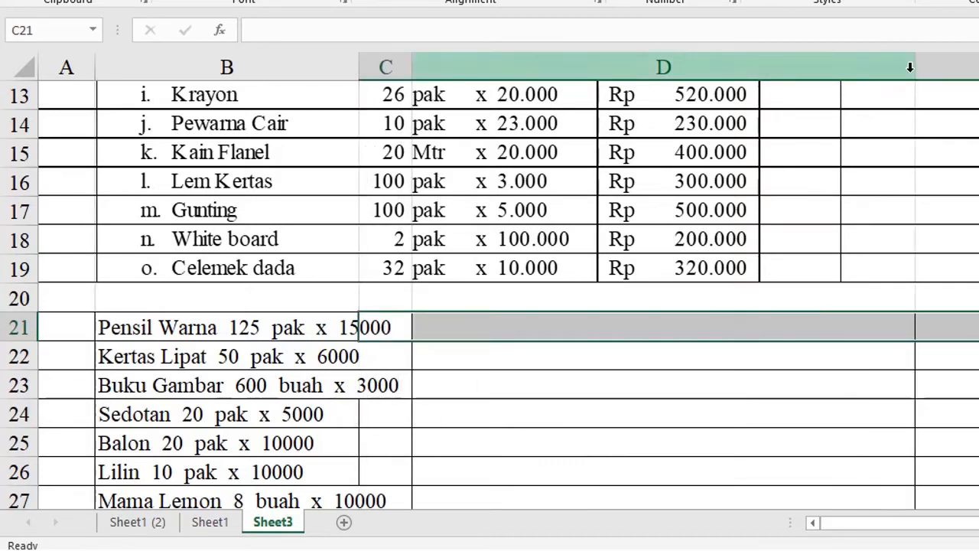
left_click_drag(910, 67, 459, 68)
left_click_drag(962, 68, 683, 68)
left_click_drag(628, 84, 491, 95)
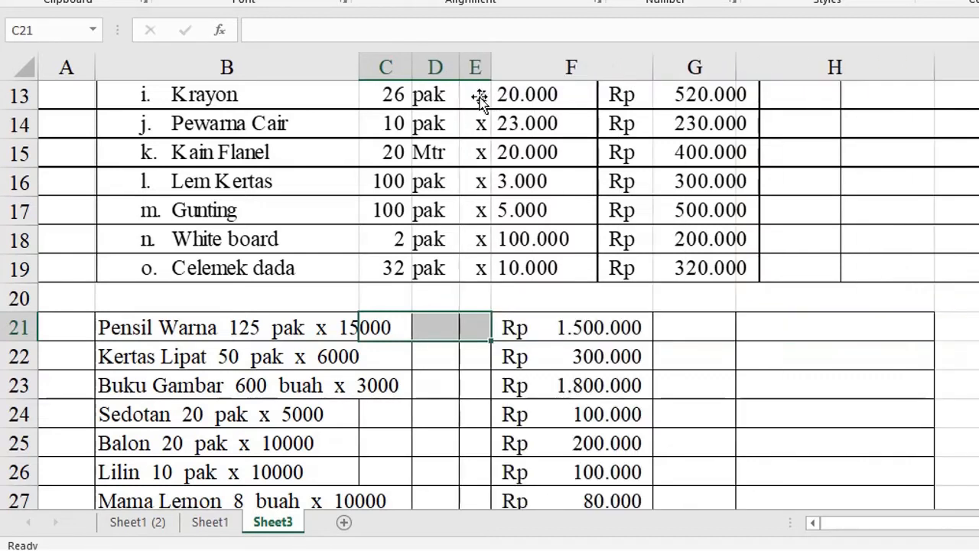
left_click_drag(524, 66, 595, 60)
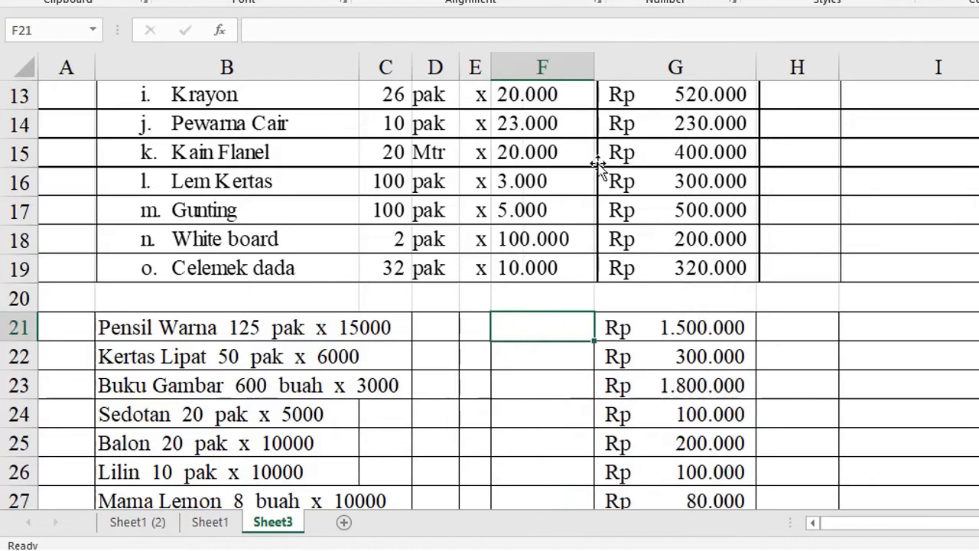
Open the combined Pensil Warna text in B21 for editing and examine how its name, quantity, unit and price are separated.
left_click(386, 328)
left_click(122, 329)
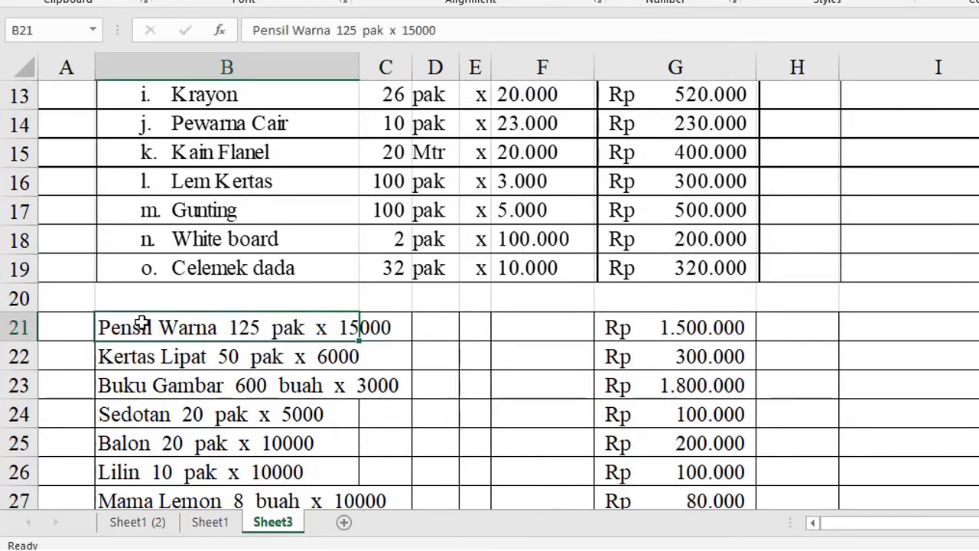
double_click(135, 329)
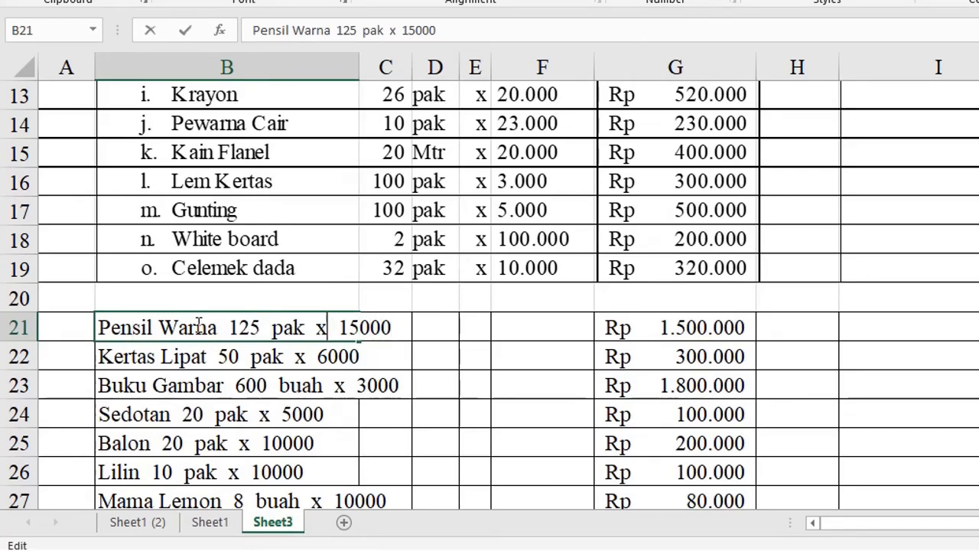
key("Left")
key("Left")
key("Left")
key("Left")
key("Left")
key("Left")
key("Left")
key("Left")
key("Left")
key("Left")
key("Return")
left_click(198, 326)
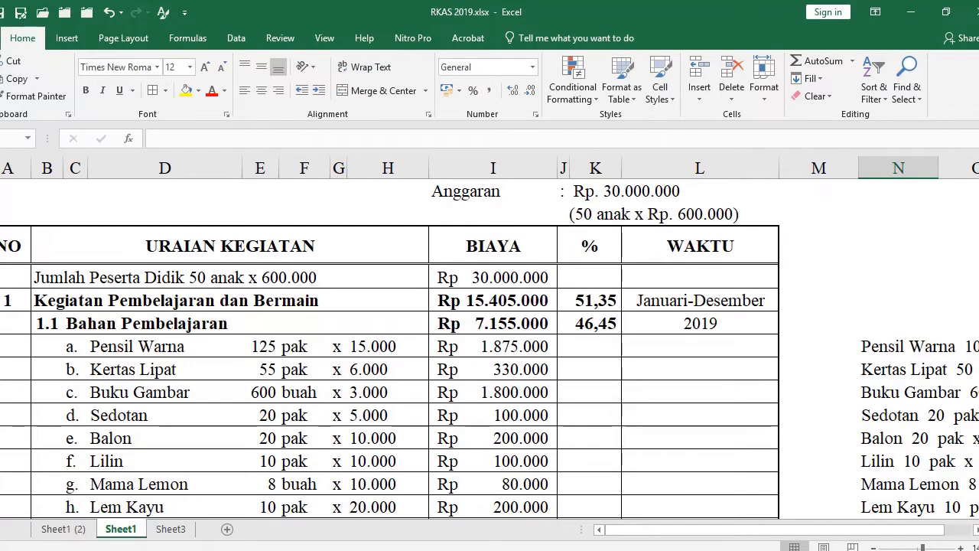
Check the print preview of Sheet1, return to the worksheet and select the Pensil Warna quantity.
key("ctrl+p")
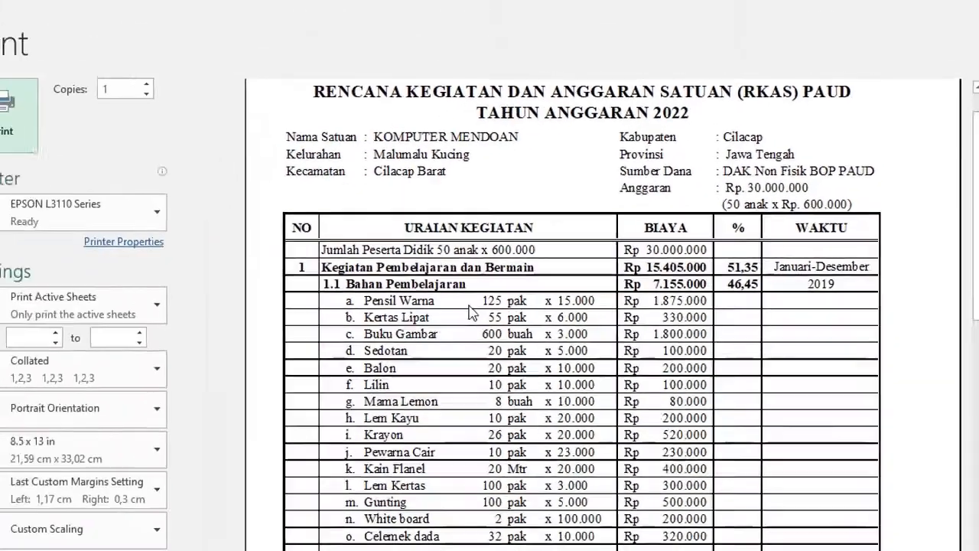
key("Escape")
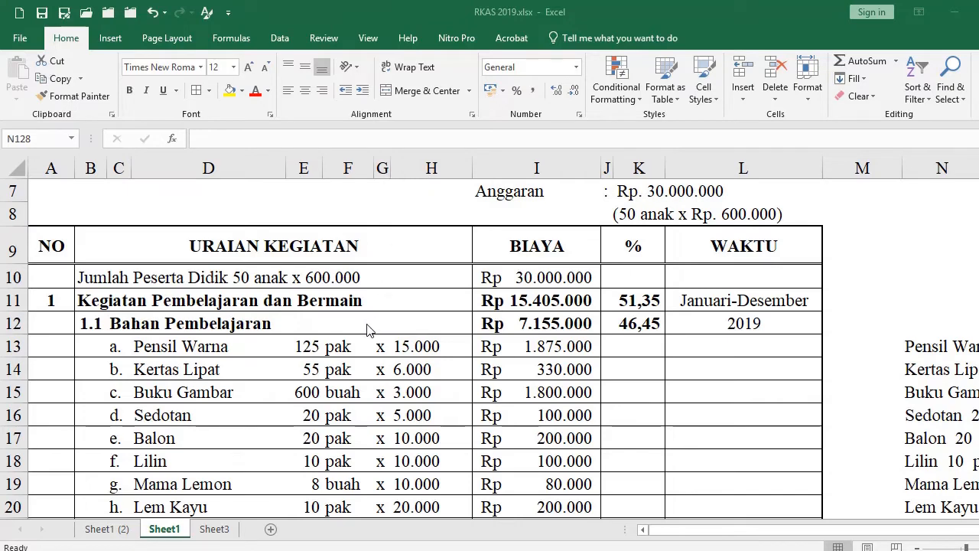
left_click(302, 352)
scroll(306, 398, "down", 1)
scroll(326, 419, "up", 1)
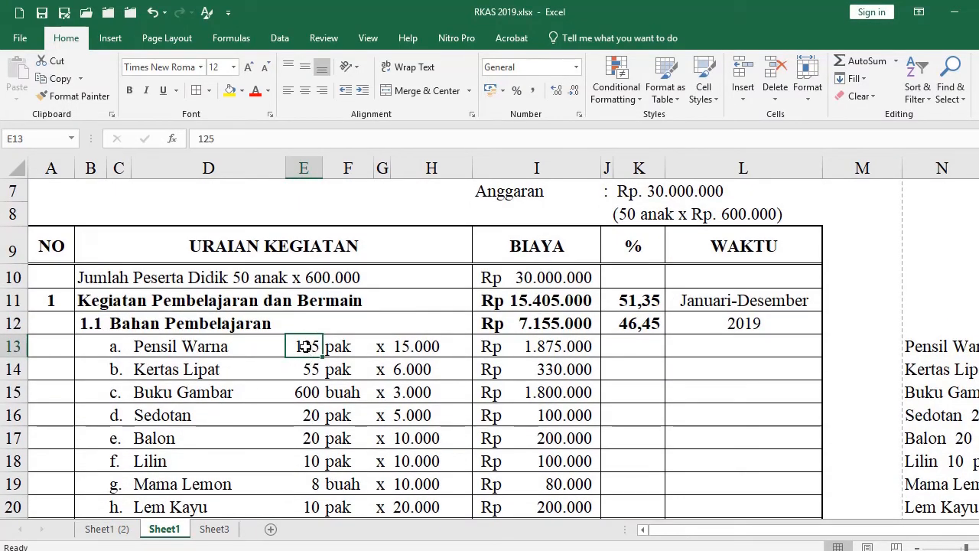
Examine the separate unit, x, price and cost cells of the Pensil Warna row on Sheet1.
left_click(331, 348)
left_click(381, 350)
left_click(423, 347)
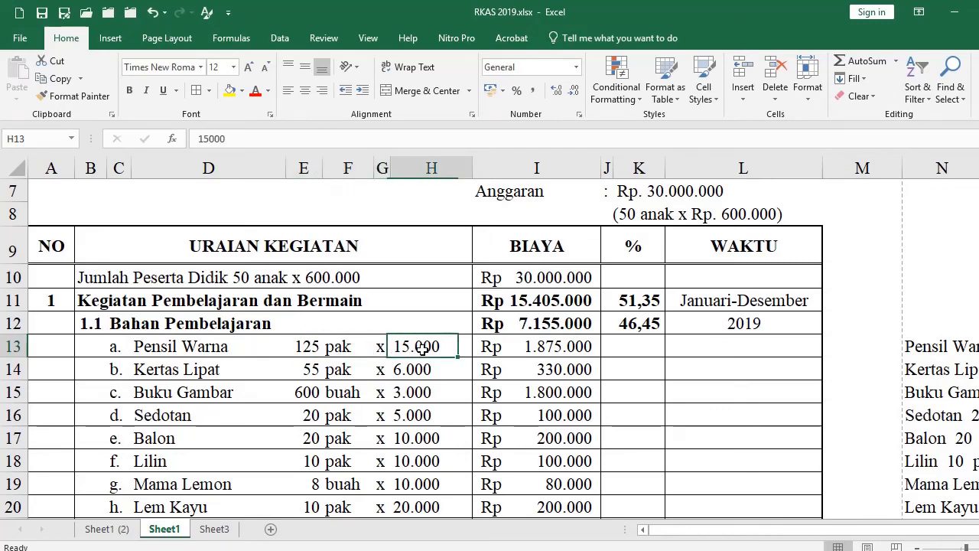
left_click(492, 350)
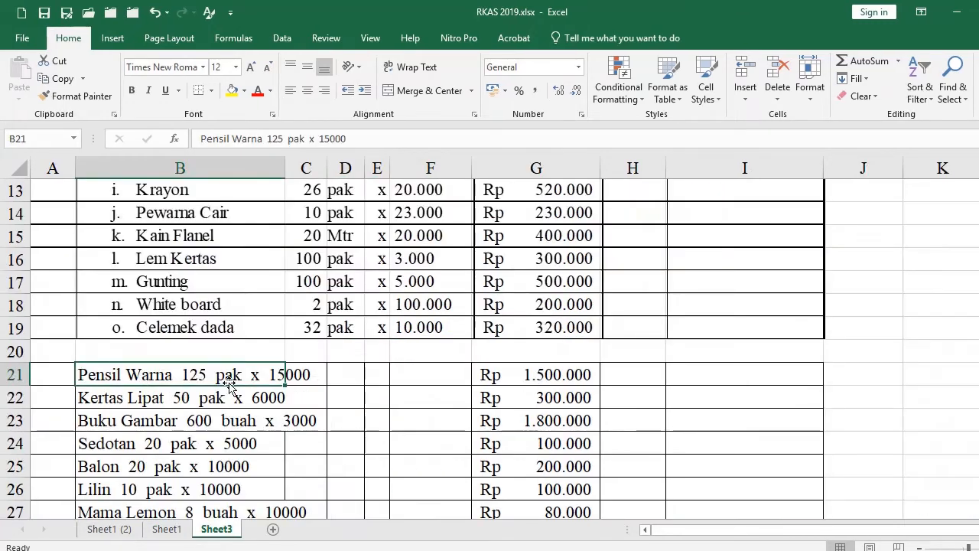
Copy the item names Pensil Warna to Kain Flanel from Sheet1 over the combined texts on Sheet3, with a new column before them.
left_click(166, 528)
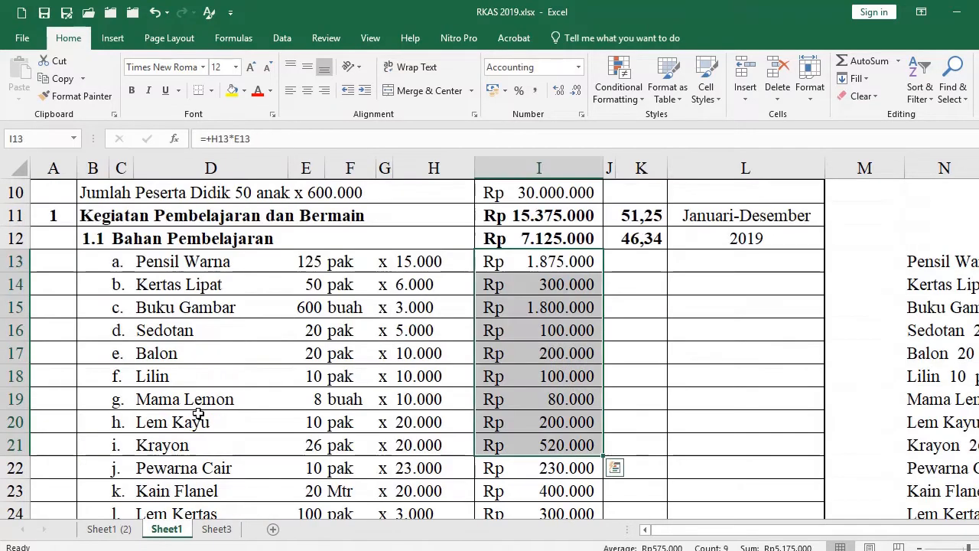
left_click_drag(151, 261, 139, 487)
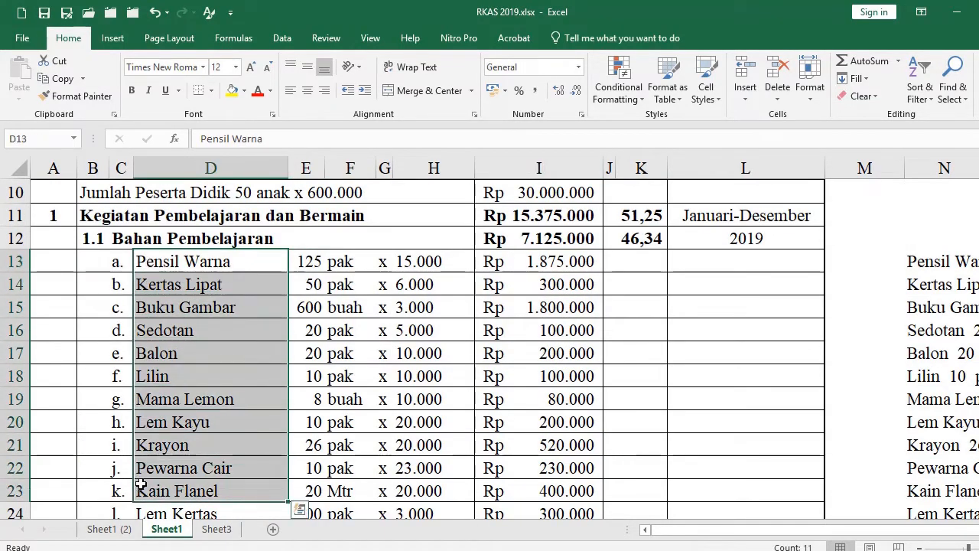
key("ctrl+c")
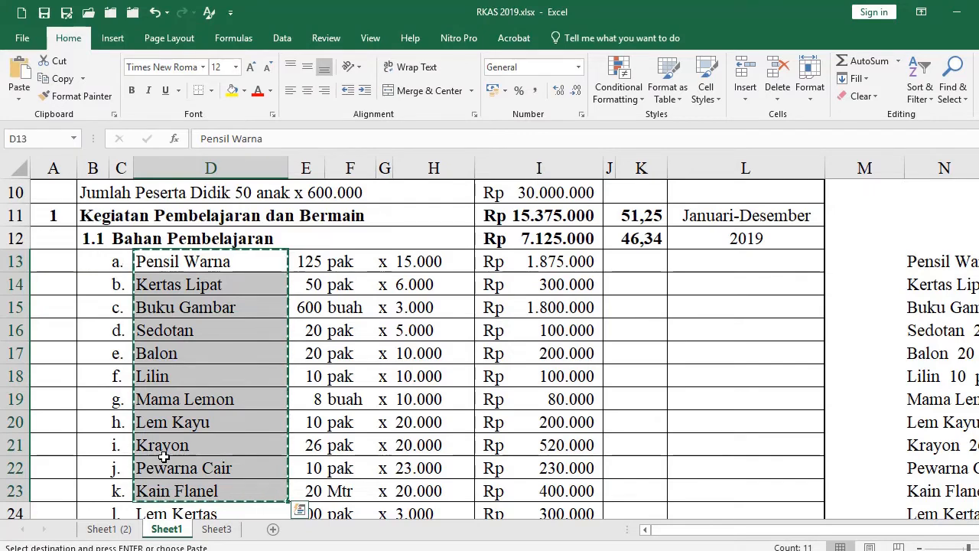
left_click(217, 529)
key("ctrl+v")
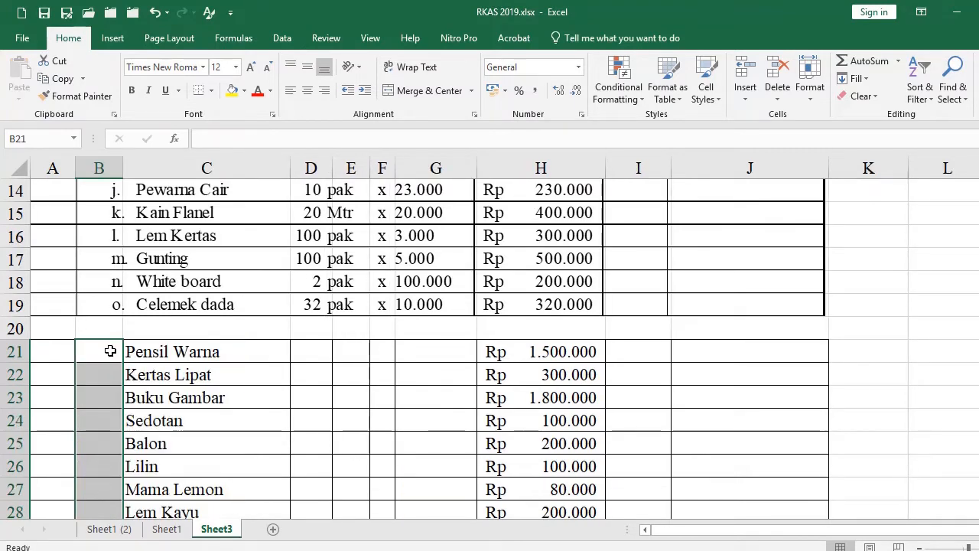
Copy the list letters a. to l. from Sheet1 into the column before the item names on Sheet3, starting at B21.
left_click(164, 530)
left_click(104, 268)
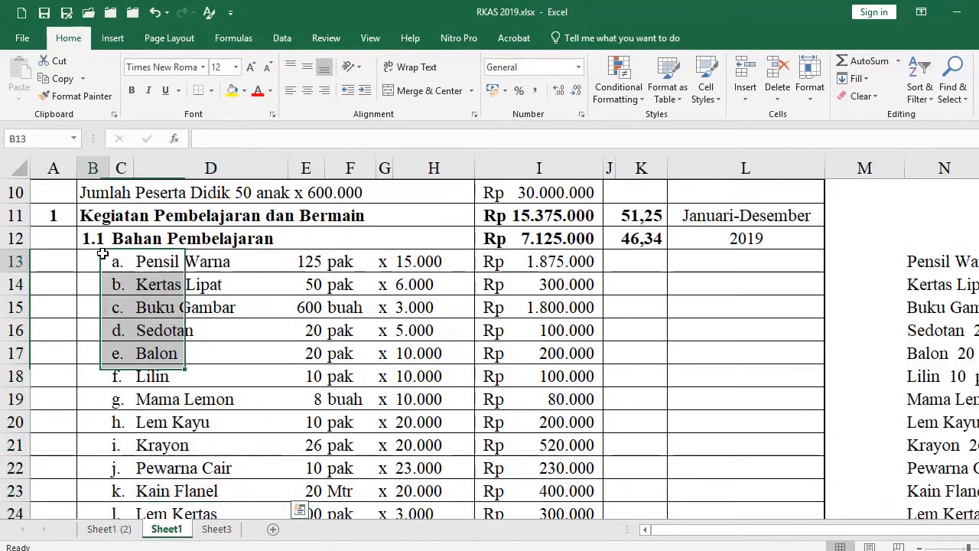
left_click(120, 262)
scroll(122, 375, "down", 2)
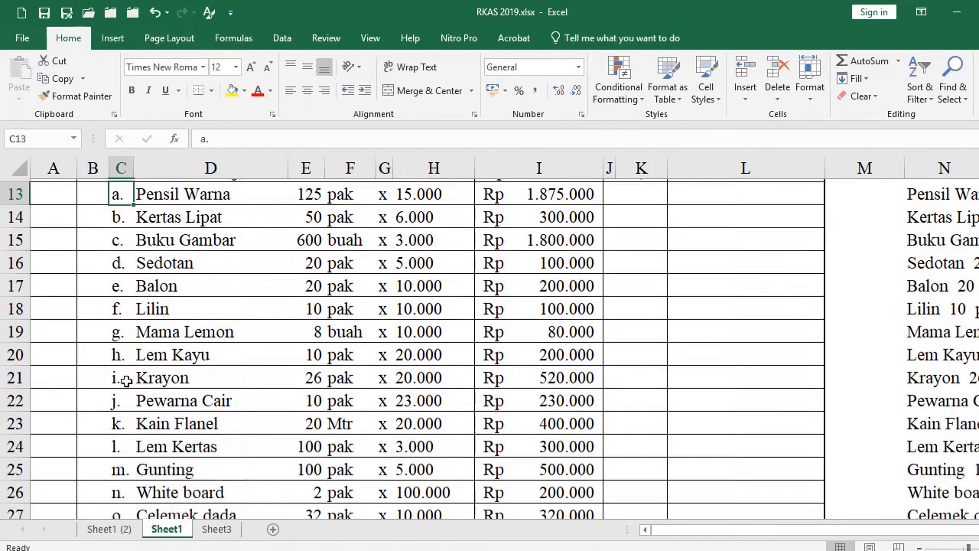
key("ctrl+Page_Down")
Fill the Pensil Warna row on Sheet3 with quantity 100, unit Pak, x and price 15000 in D21 to G21.
left_click(325, 351)
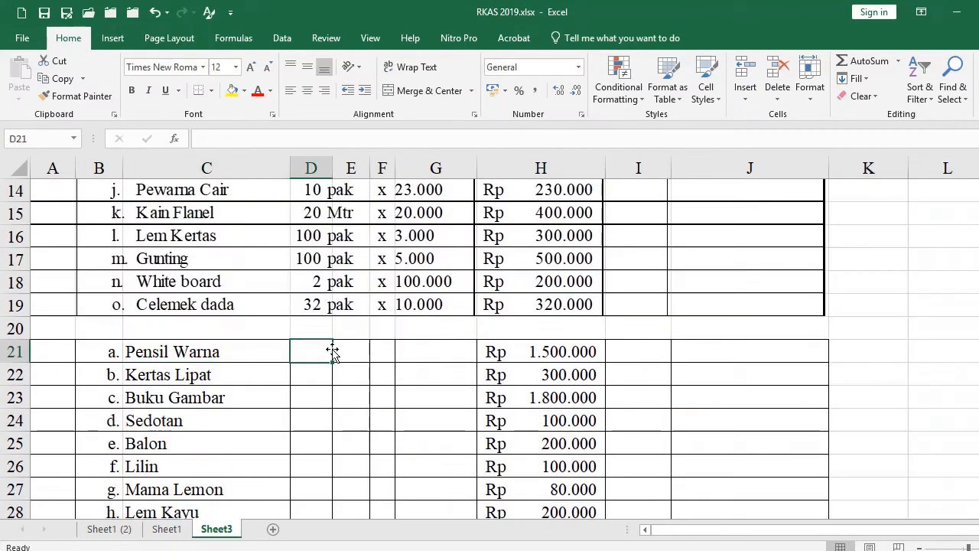
scroll(332, 351, "up", 2)
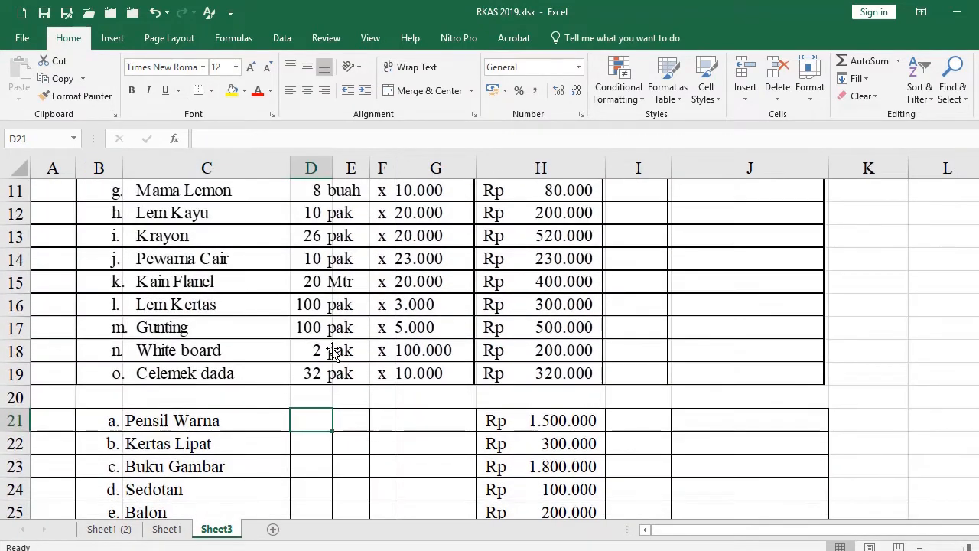
scroll(332, 351, "up", 2)
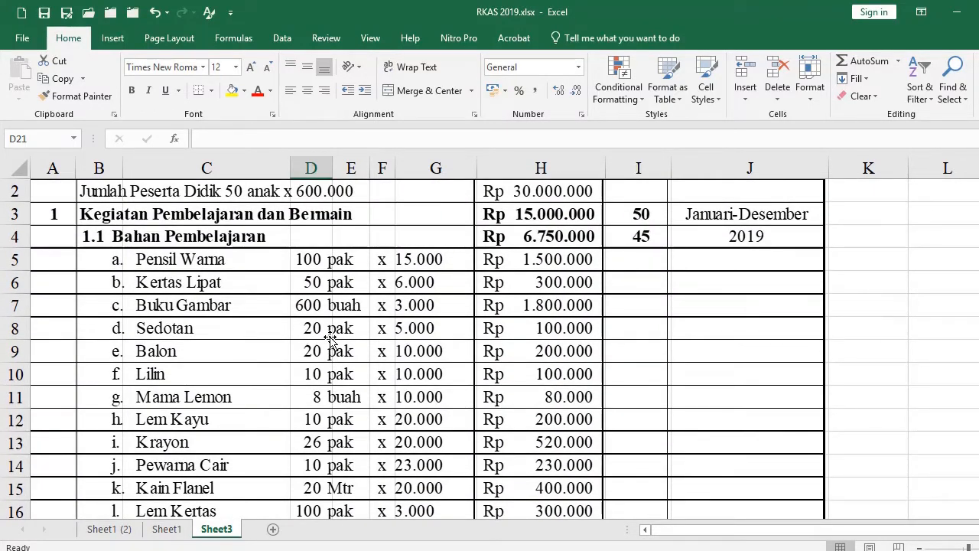
scroll(328, 341, "down", 3)
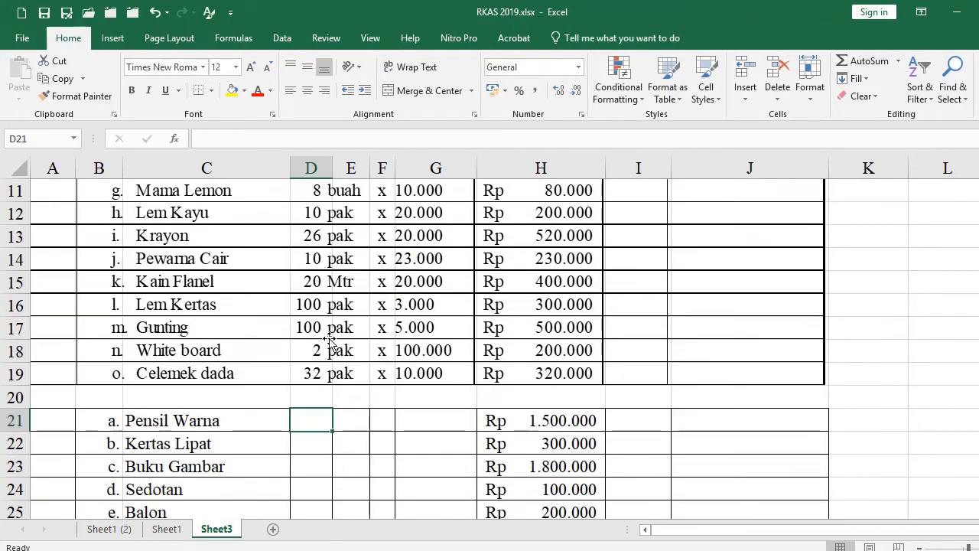
type("100")
key("Tab")
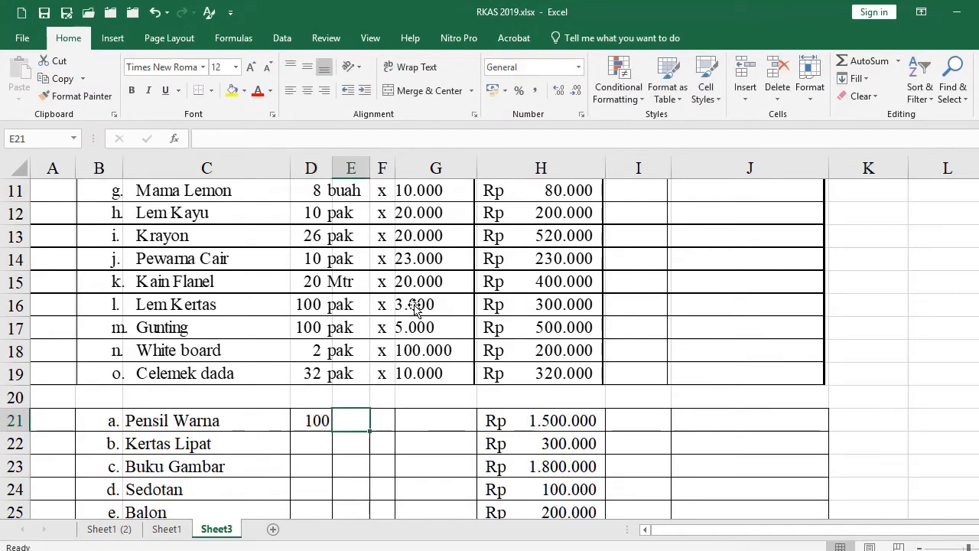
type("Pak")
key("Tab")
type("x")
key("Tab")
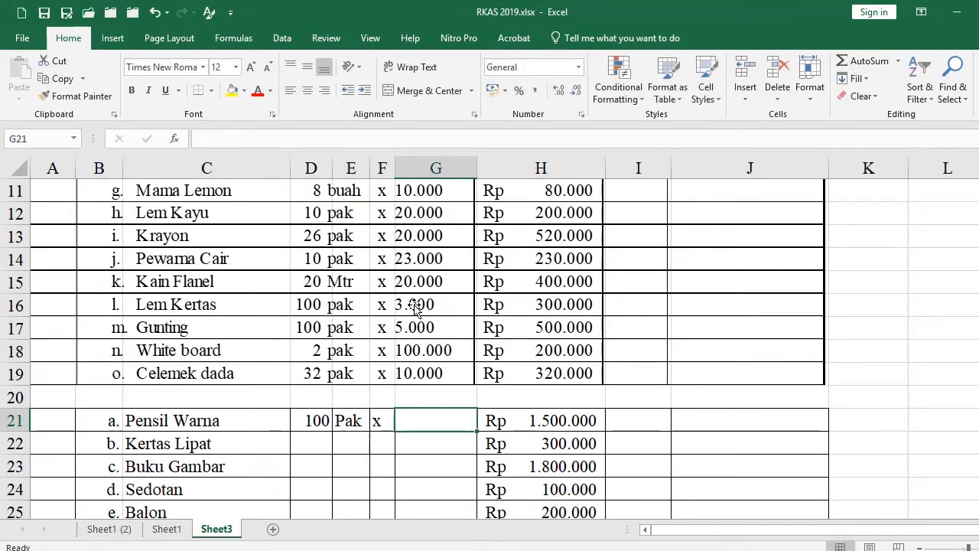
type("15000")
key("Tab")
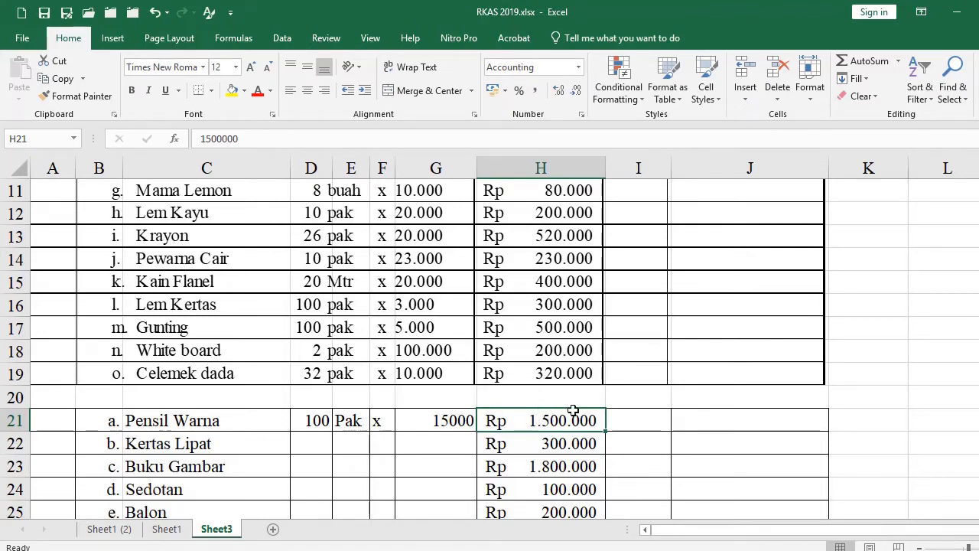
Replace the Pensil Warna cost in H21 with the formula =G21*D21.
type("=")
key("Left")
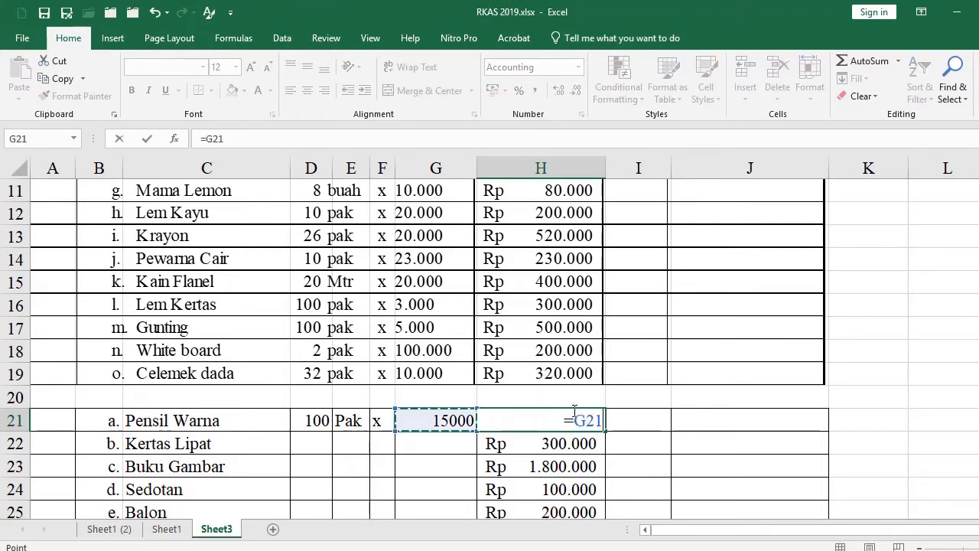
type("*")
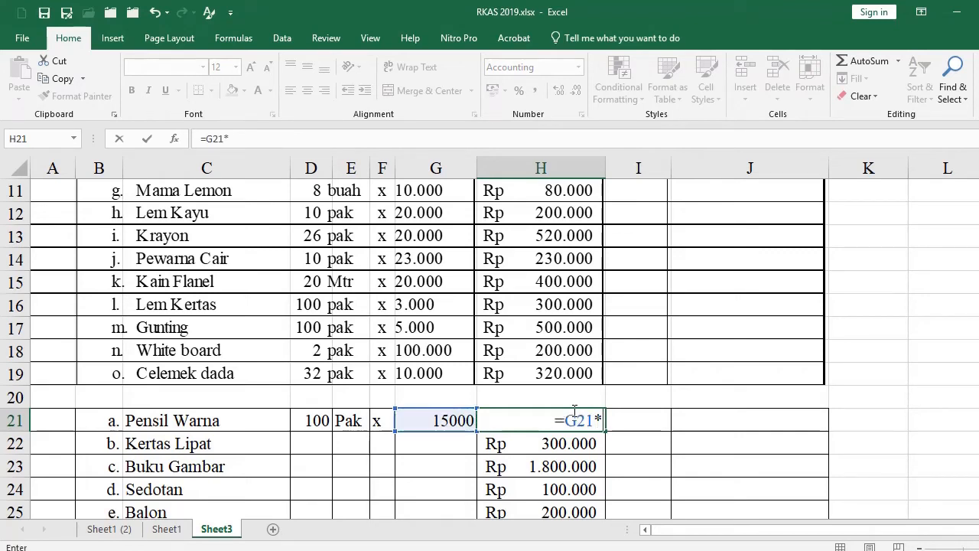
key("Left")
key("Left")
key("Left")
key("Left")
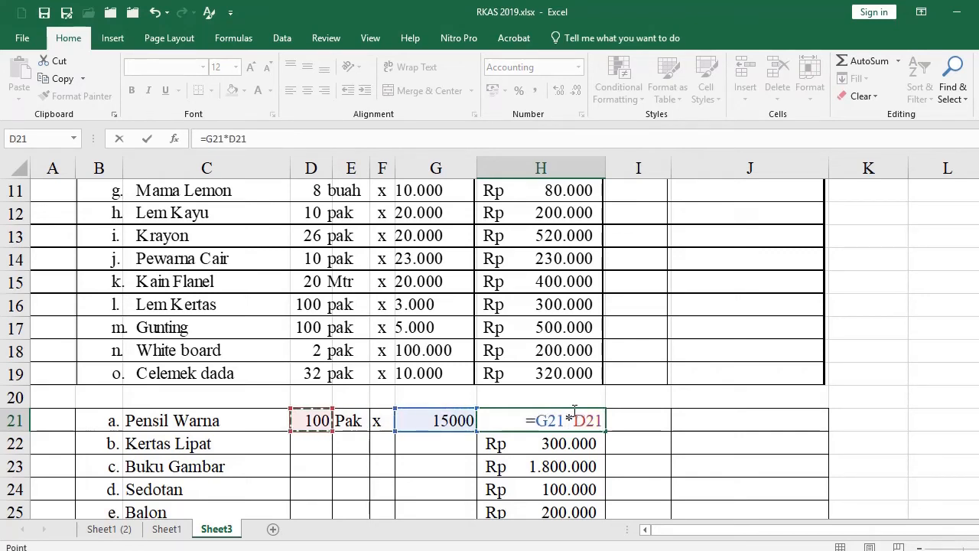
key("Return")
Format the Pensil Warna price in G21 with a thousands separator.
key("Up")
key("Left")
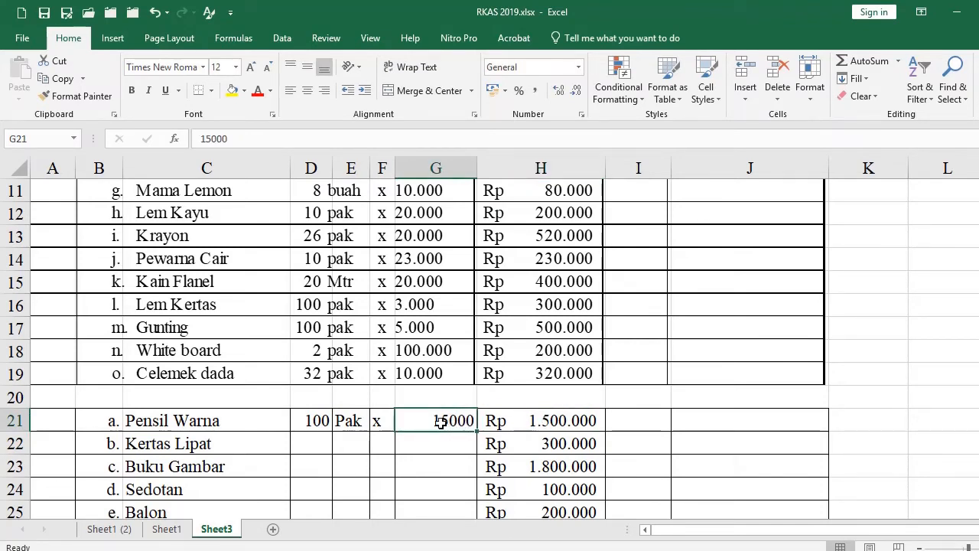
left_click(535, 90)
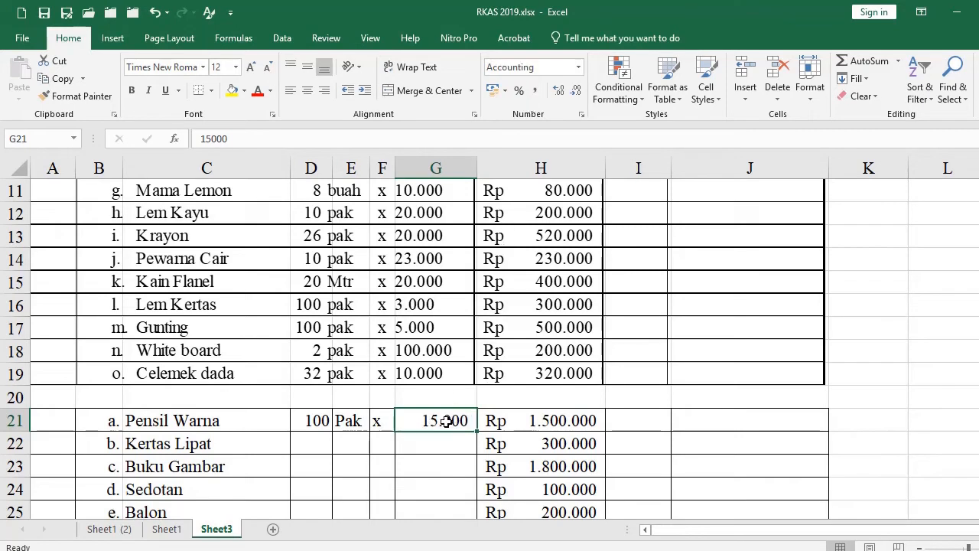
Set the Pensil Warna price to 16000 and its quantity to 125, checking the calculated cost after each change.
type("16000")
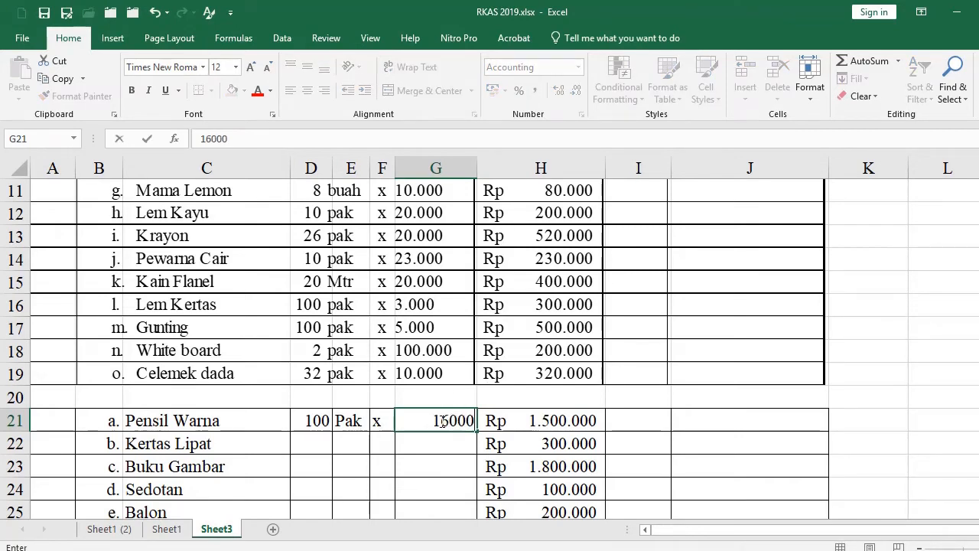
key("Return")
left_click(555, 419)
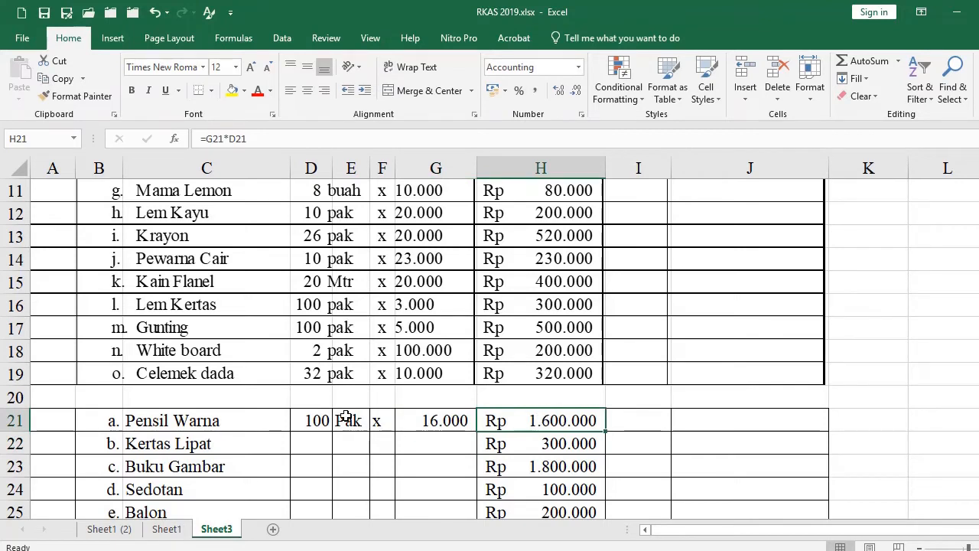
left_click(314, 421)
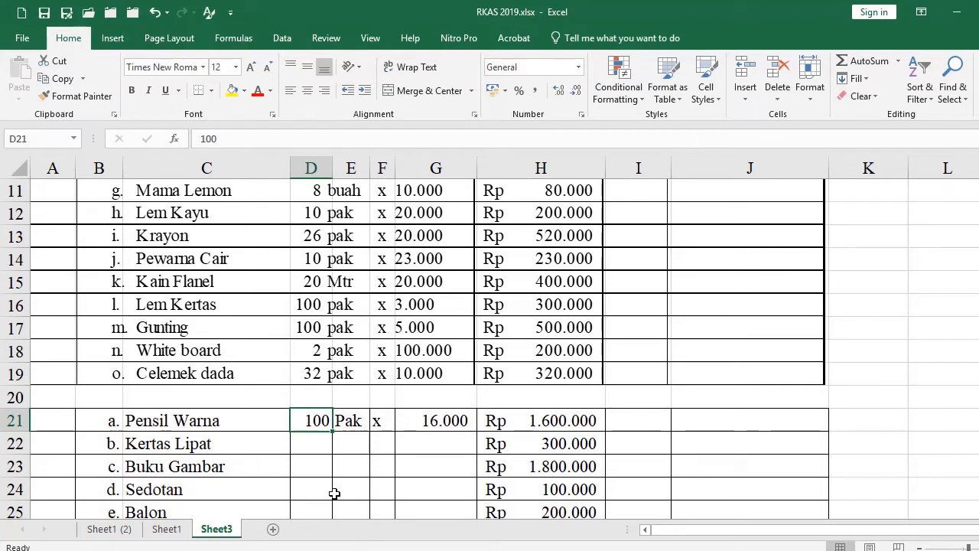
type("125")
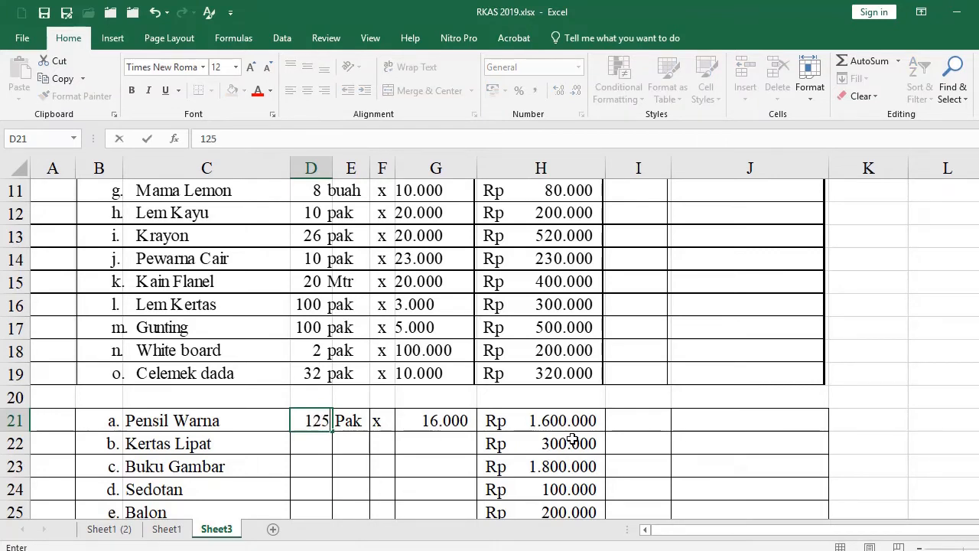
key("Return")
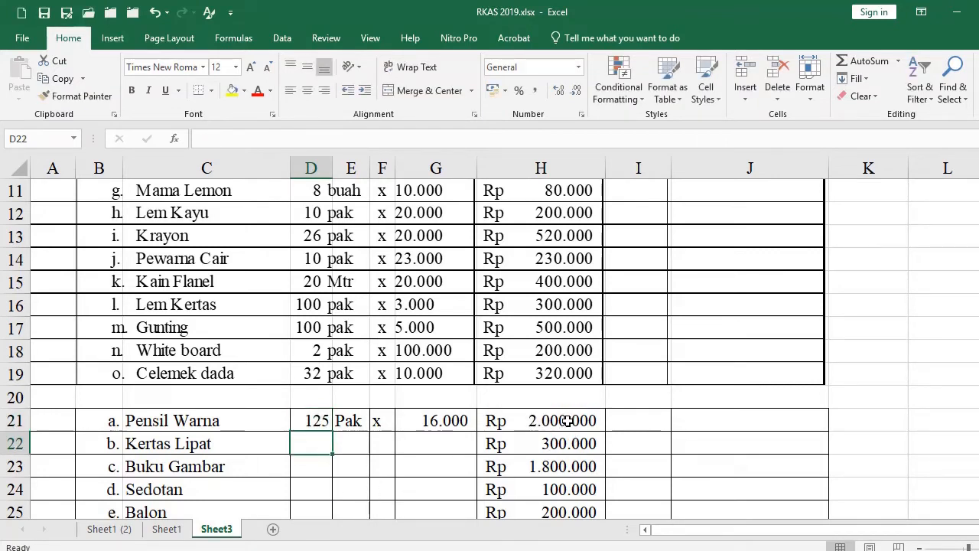
left_click(566, 420)
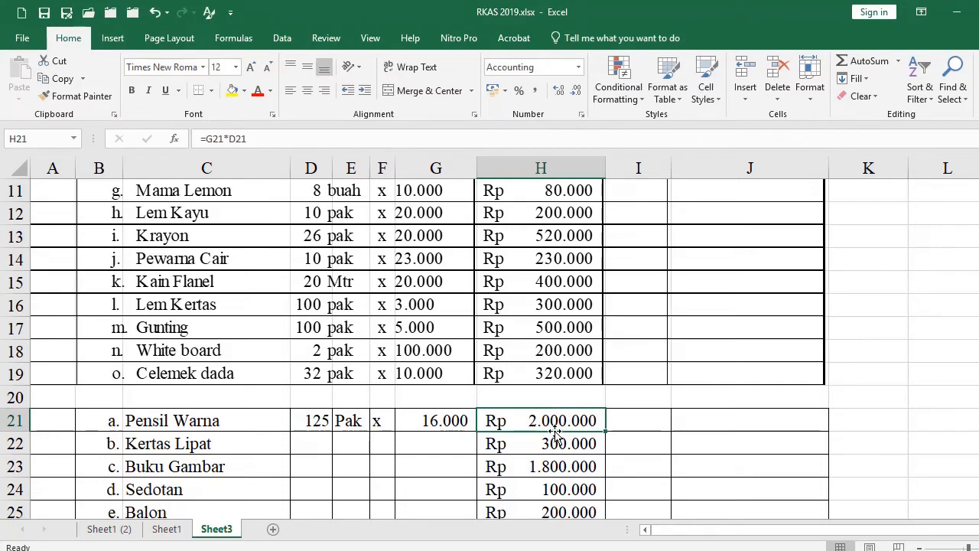
Examine the remaining combined-text rows below the total on Sheet3, including the Puzle Transportasi description in B38.
scroll(302, 452, "down", 8)
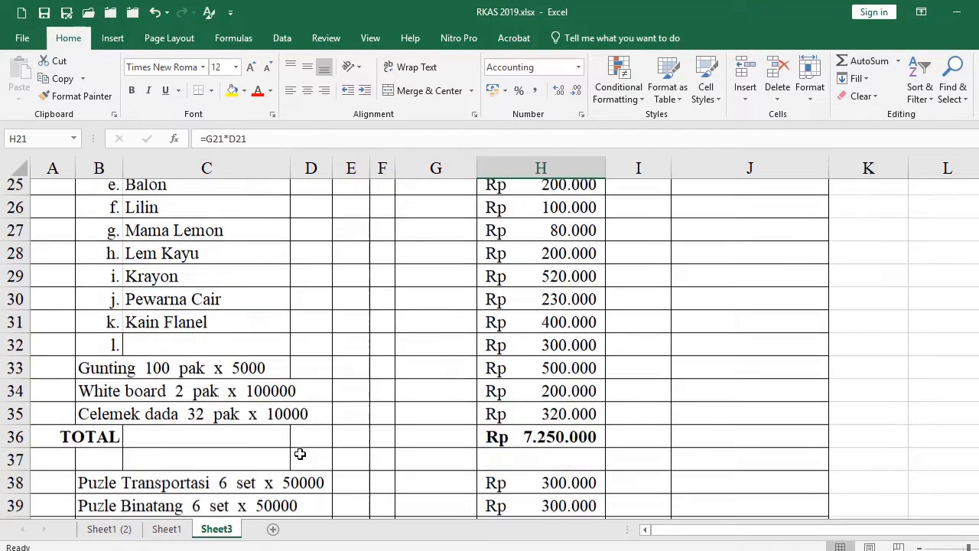
double_click(100, 260)
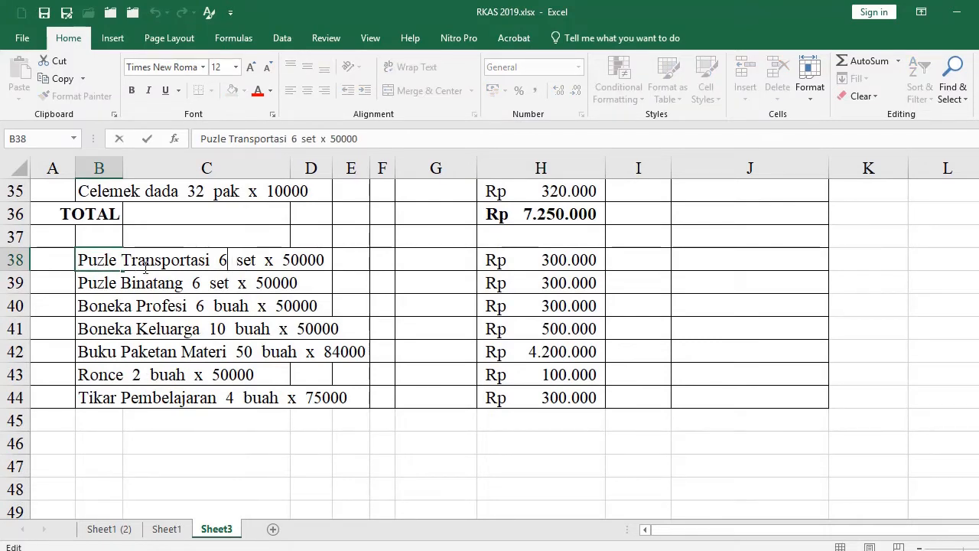
left_click(144, 302)
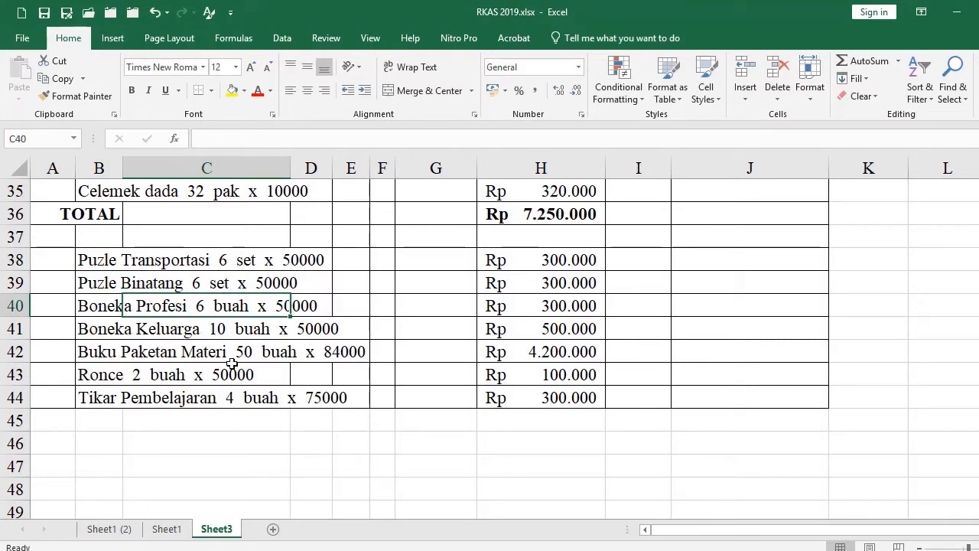
left_click(102, 263)
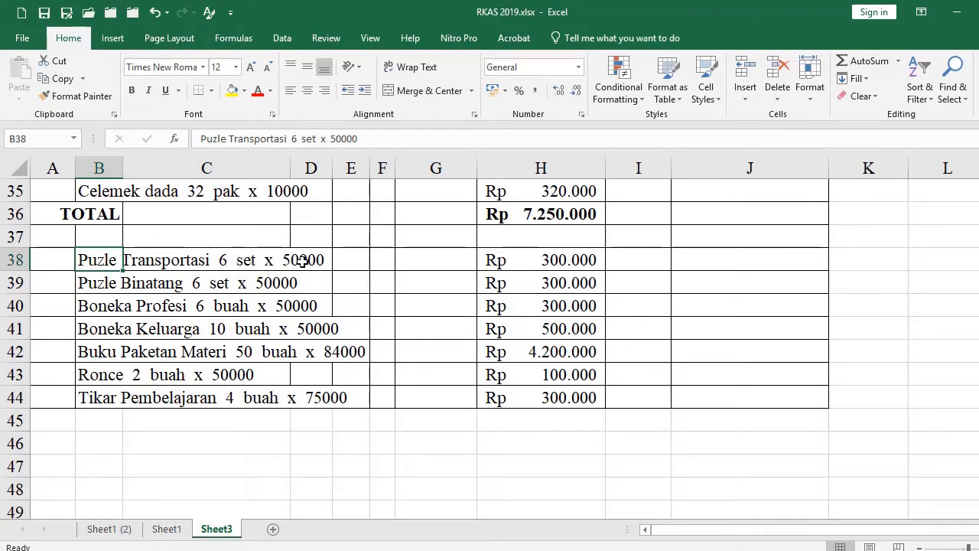
Examine the separate quantity column on Sheet1 and how the URAIAN KEGIATAN heading spans columns B to H.
left_click(166, 529)
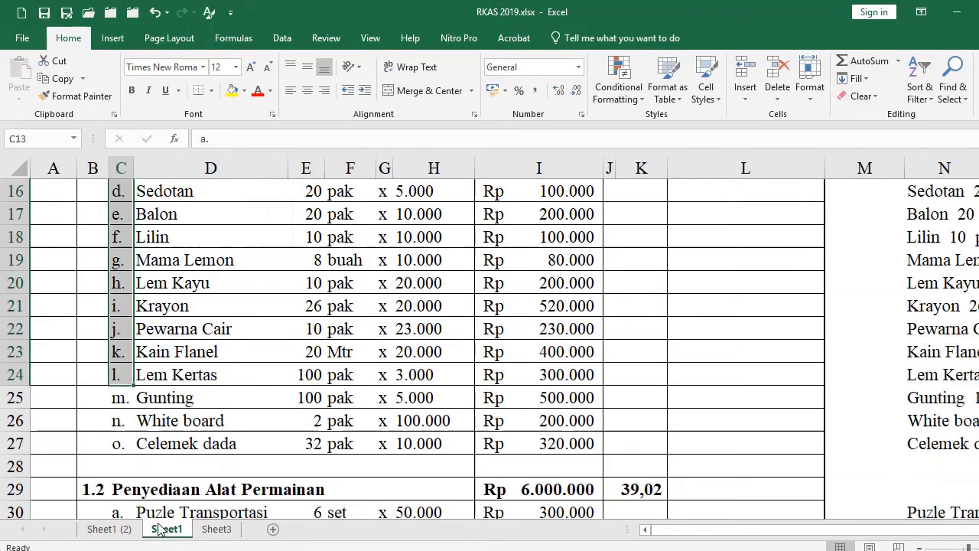
scroll(283, 328, "up", 4)
scroll(272, 390, "down", 1)
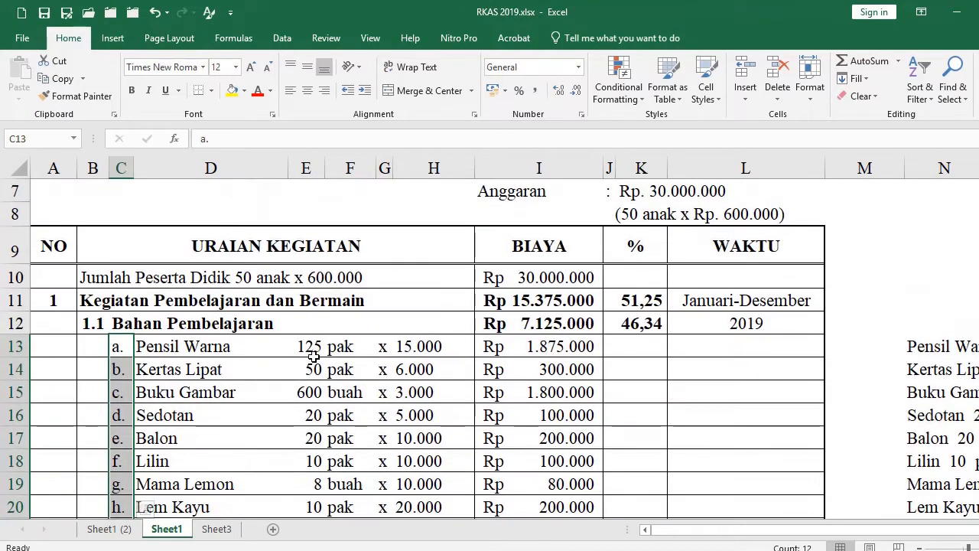
left_click(310, 353)
left_click_drag(314, 346, 310, 462)
left_click_drag(309, 348, 304, 447)
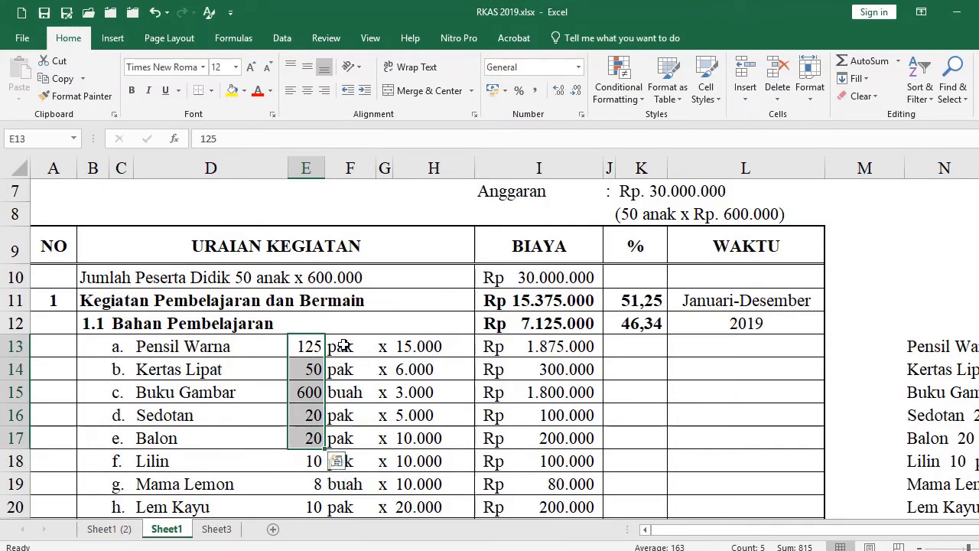
left_click(253, 246)
left_click_drag(109, 252, 451, 246)
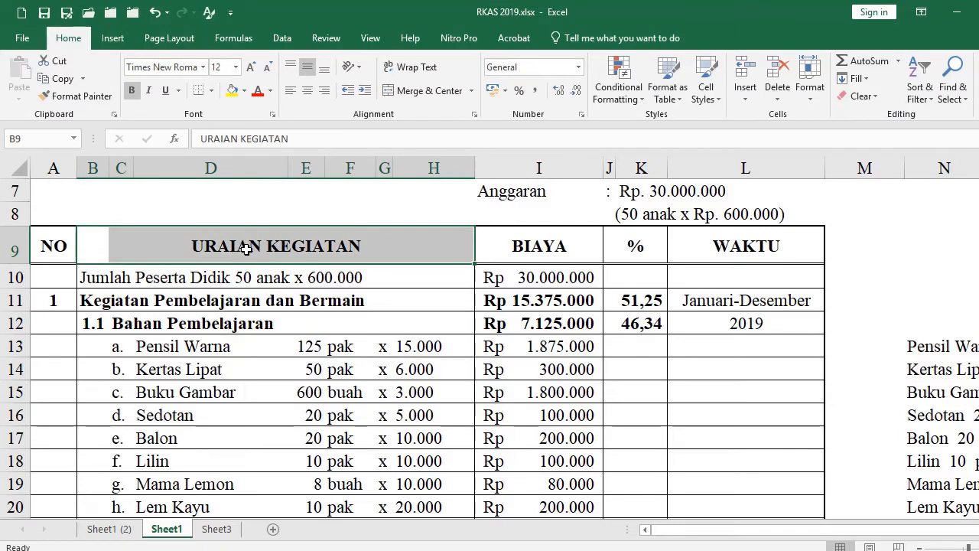
left_click(96, 245)
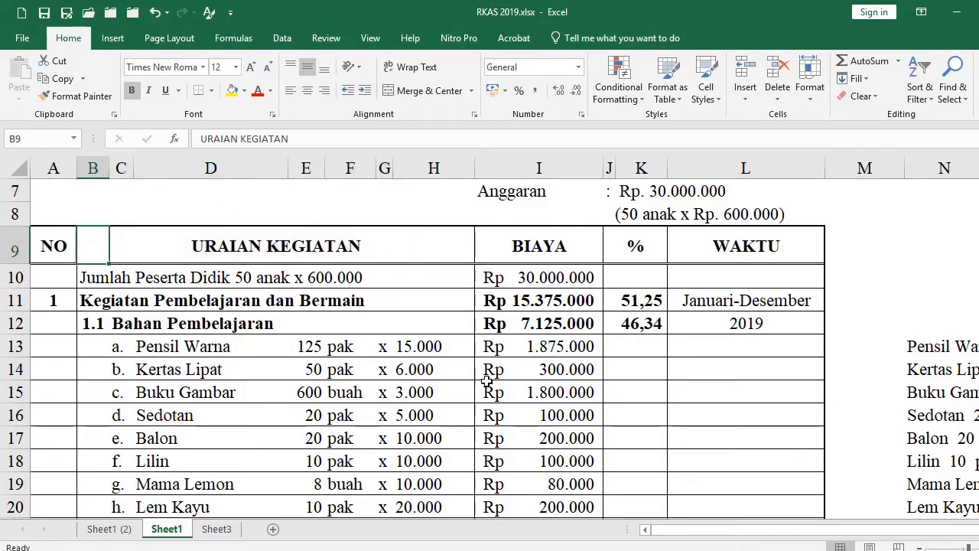
Check the separate quantity, unit and cost cells of Pensil Warna, and set the Kertas Lipat quantity in E14 to 55.
left_click_drag(310, 346, 301, 461)
left_click(340, 347)
left_click(194, 346)
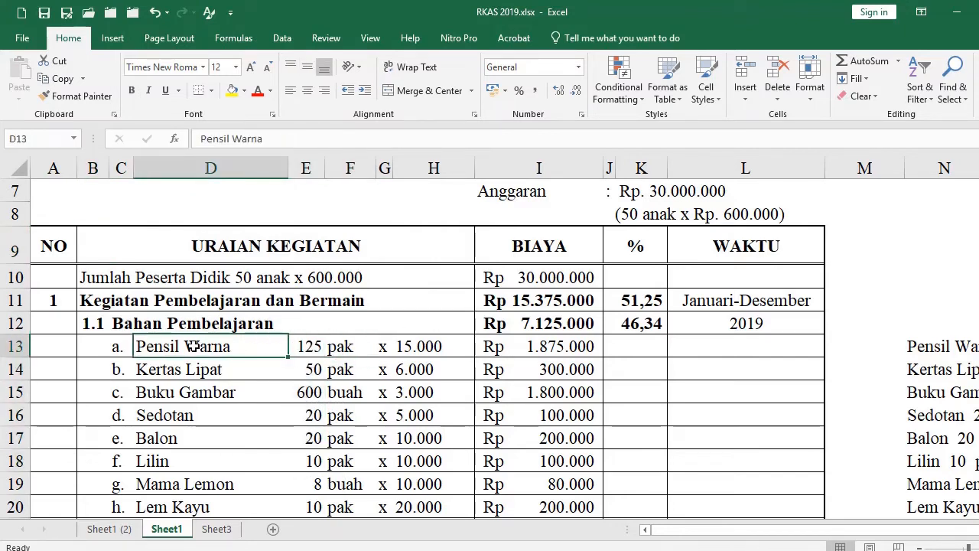
left_click(552, 354)
scroll(549, 367, "down", 1)
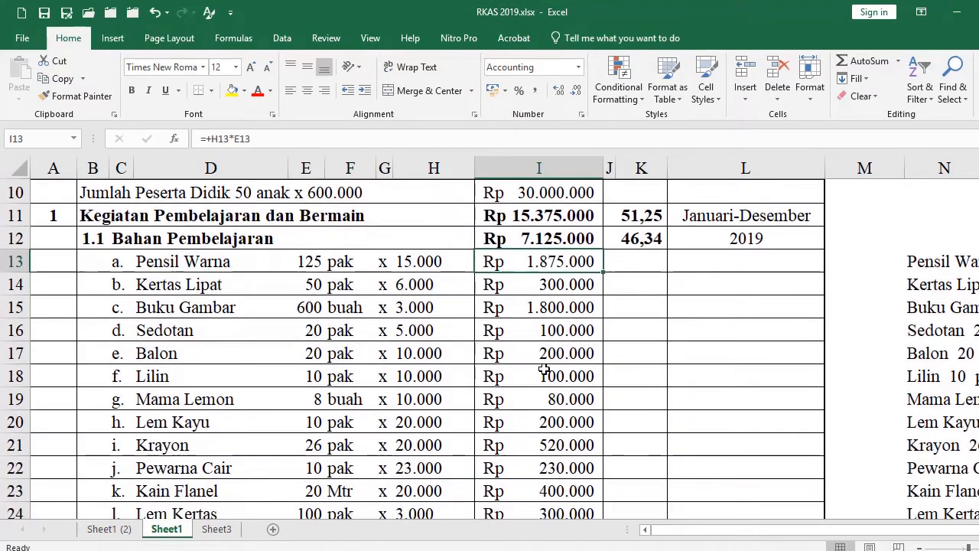
left_click(316, 284)
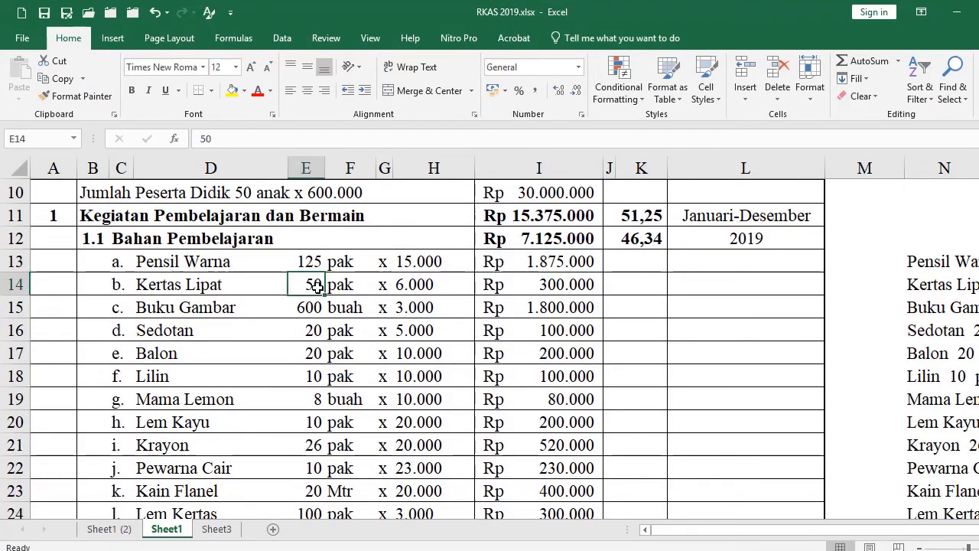
type("5")
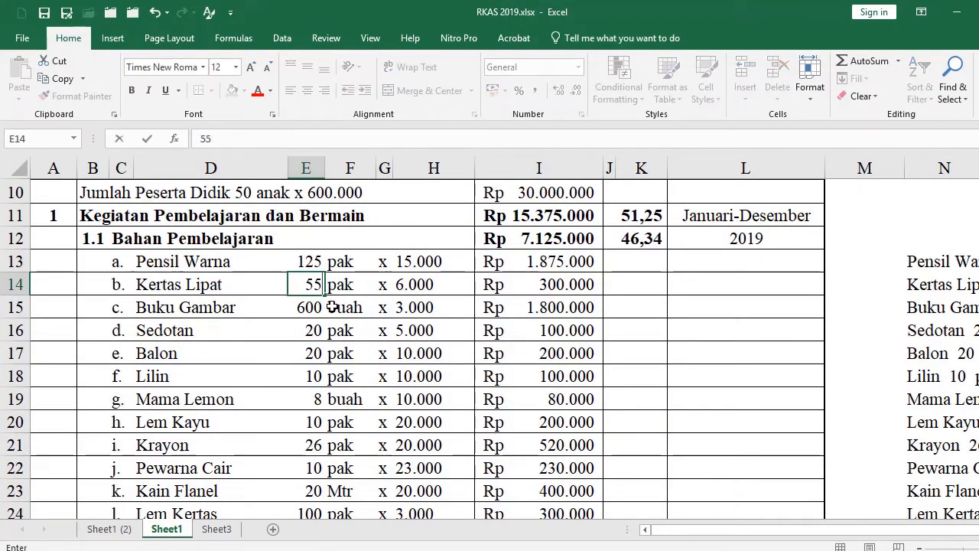
key("Return")
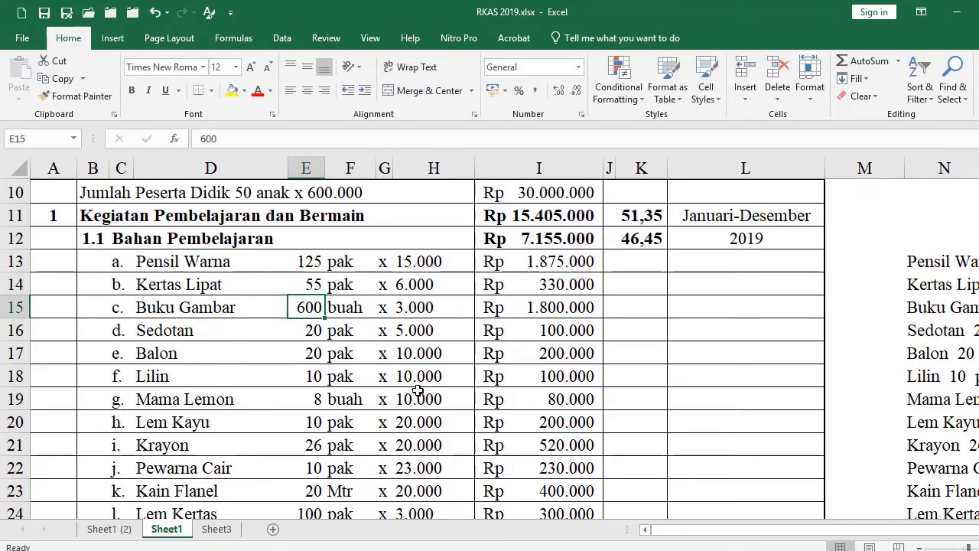
Examine the BIAYA formulas for Kegiatan Pembelajaran dan Bermain and Bahan Pembelajaran, including the item costs from I13 down that feed the subtotal.
scroll(417, 391, "up", 2)
scroll(449, 375, "up", 1)
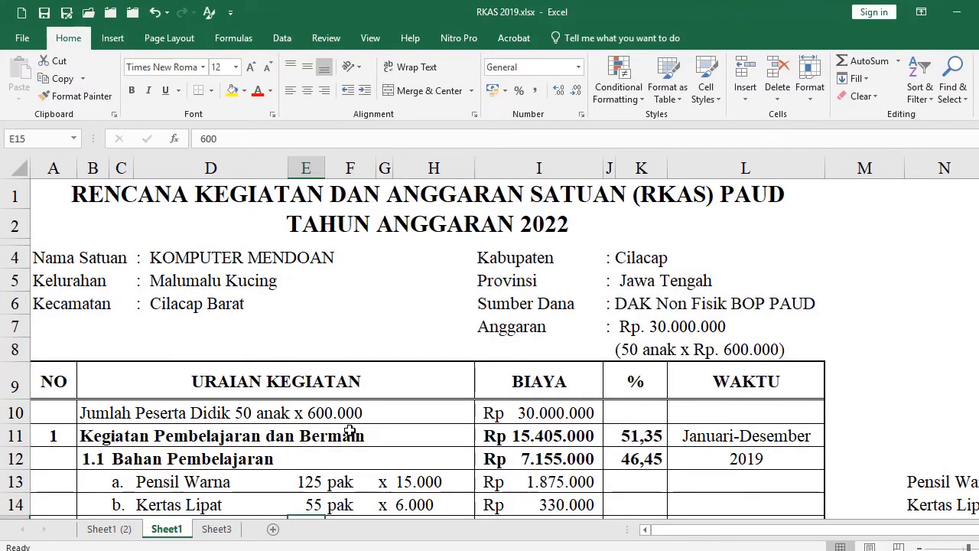
scroll(207, 434, "down", 1)
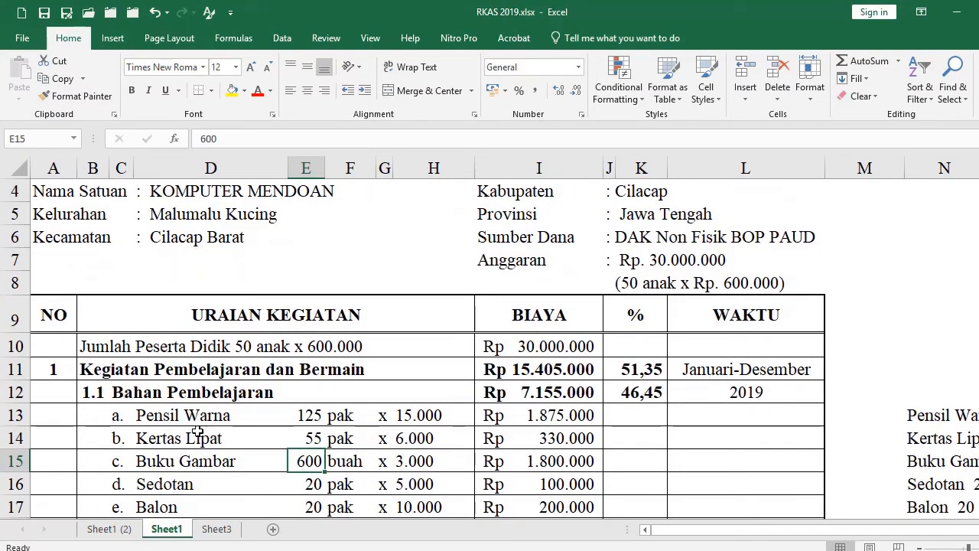
left_click(529, 370)
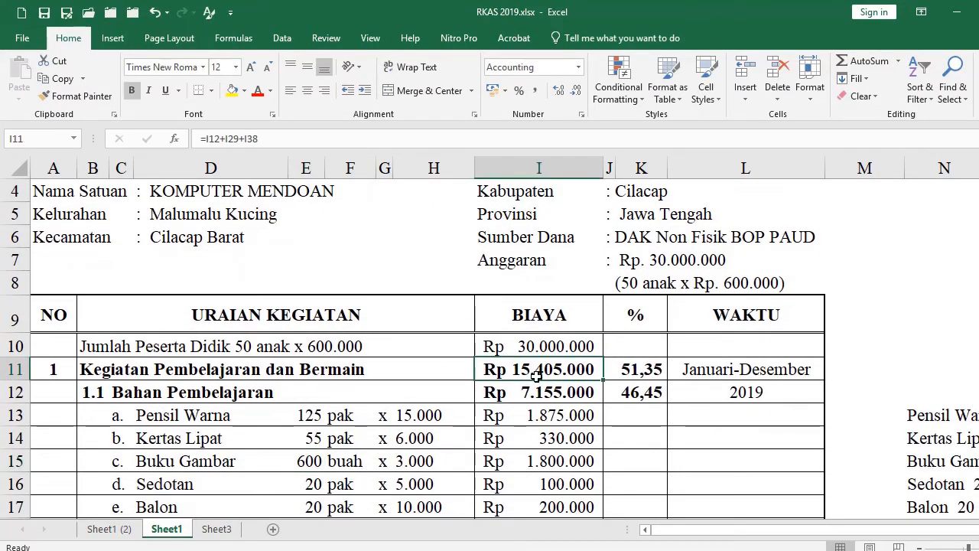
left_click(543, 416)
left_click(144, 393)
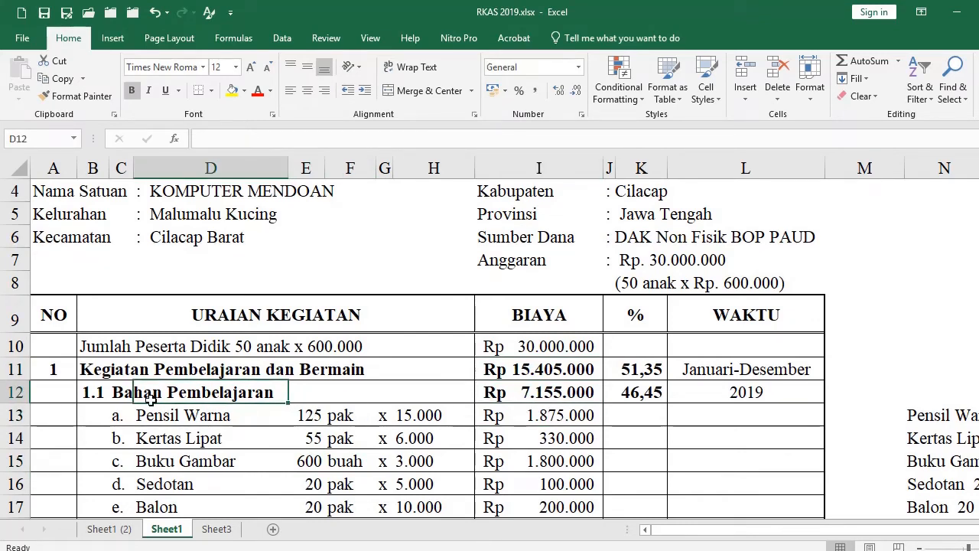
left_click(119, 396)
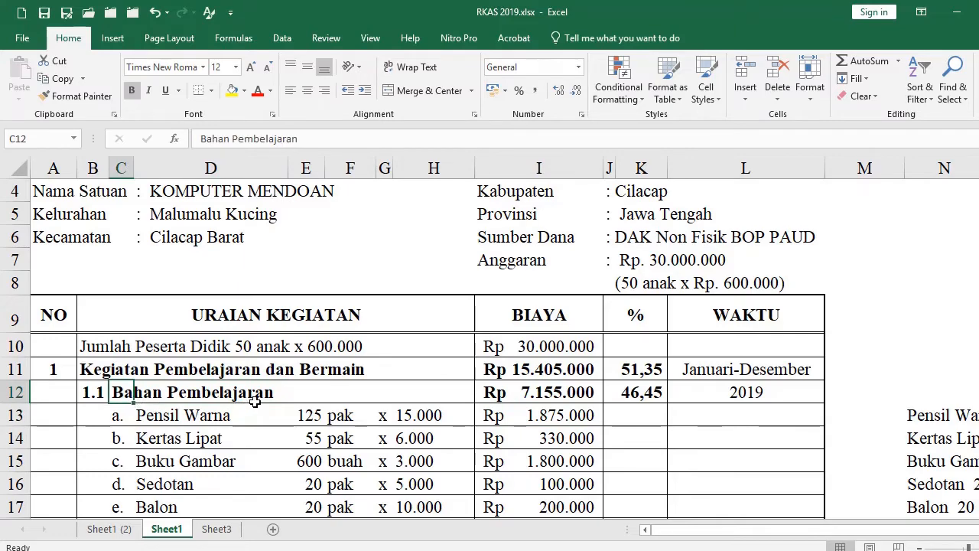
left_click(523, 392)
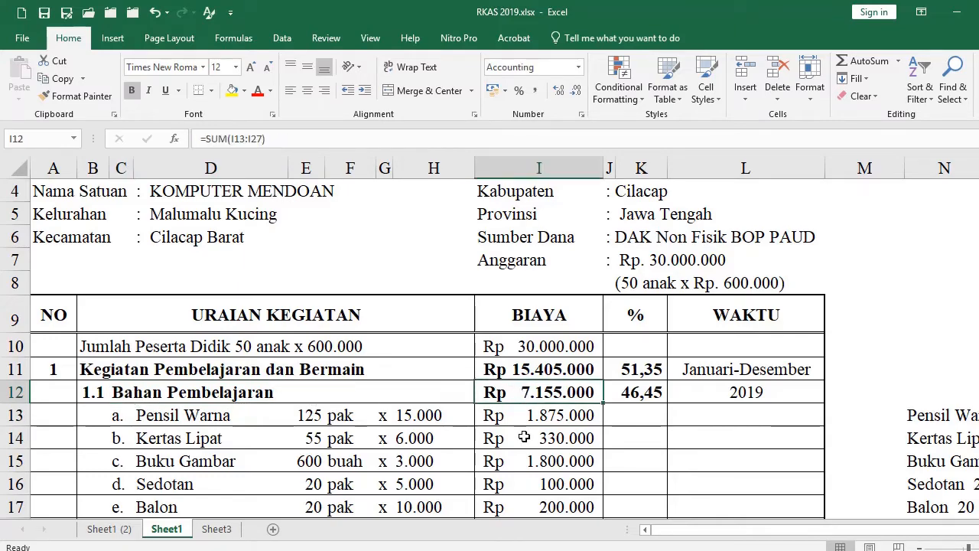
scroll(523, 438, "down", 2)
left_click_drag(544, 276, 564, 404)
scroll(549, 420, "up", 4)
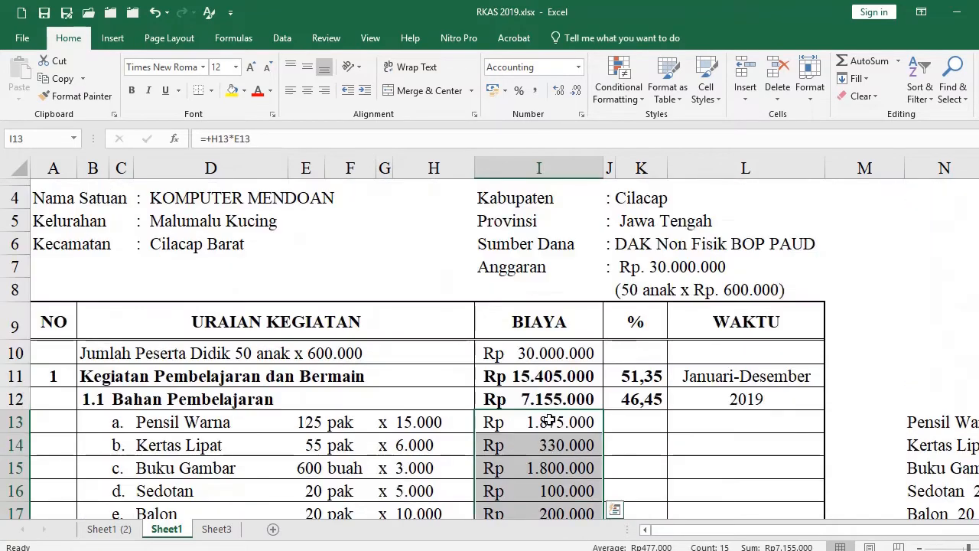
Re-enter the Bahan Pembelajaran subtotal in I12 as an AutoSum of the item costs I13:I27.
left_click(540, 399)
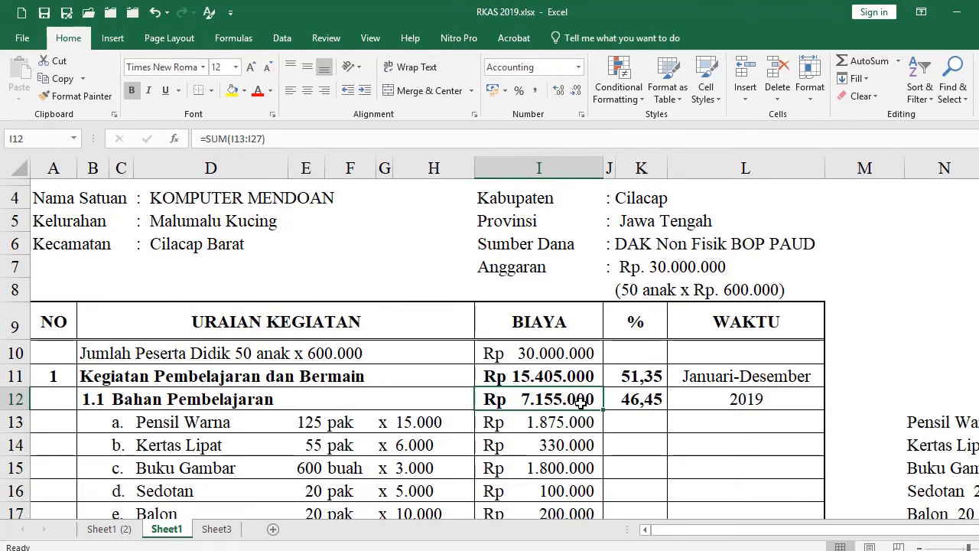
left_click(863, 62)
left_click_drag(495, 352, 517, 468)
scroll(495, 375, "down", 1)
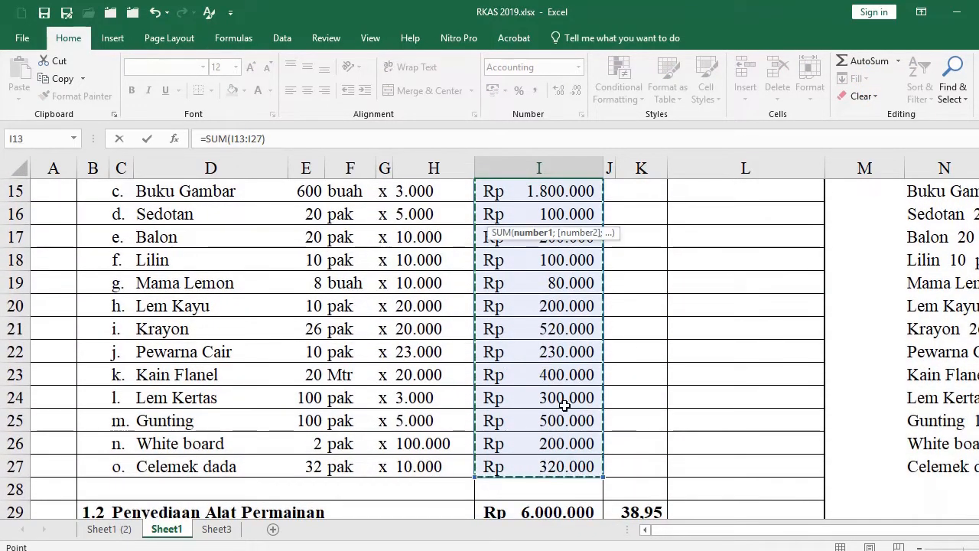
scroll(564, 404, "up", 4)
key("Return")
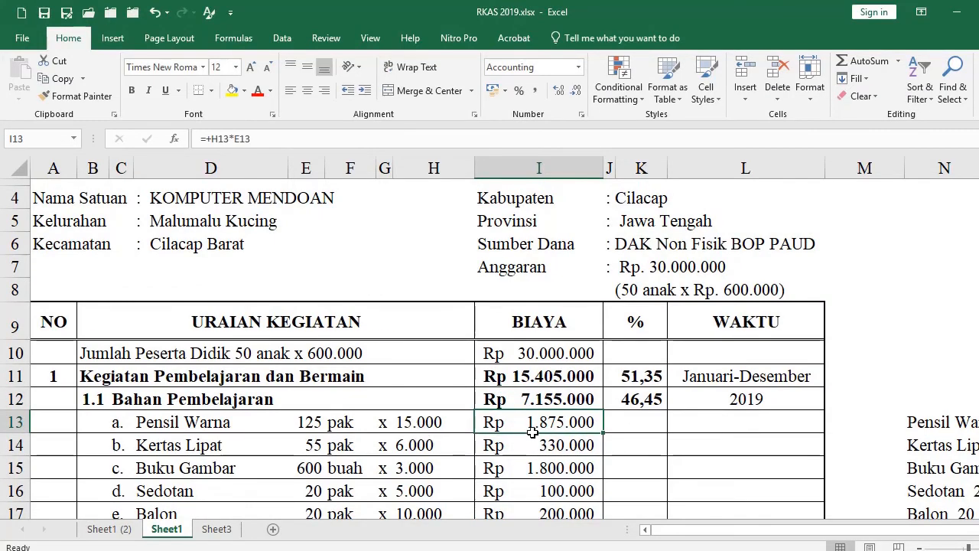
Examine the Bahan Pembelajaran percentage formula in K12 and the I12 and I11 cost cells it refers to.
left_click(528, 399)
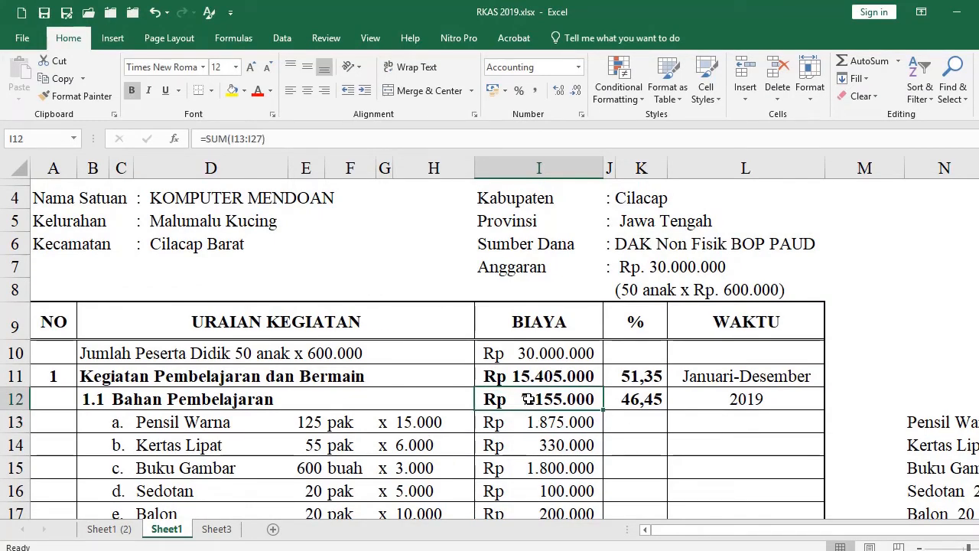
left_click(627, 400)
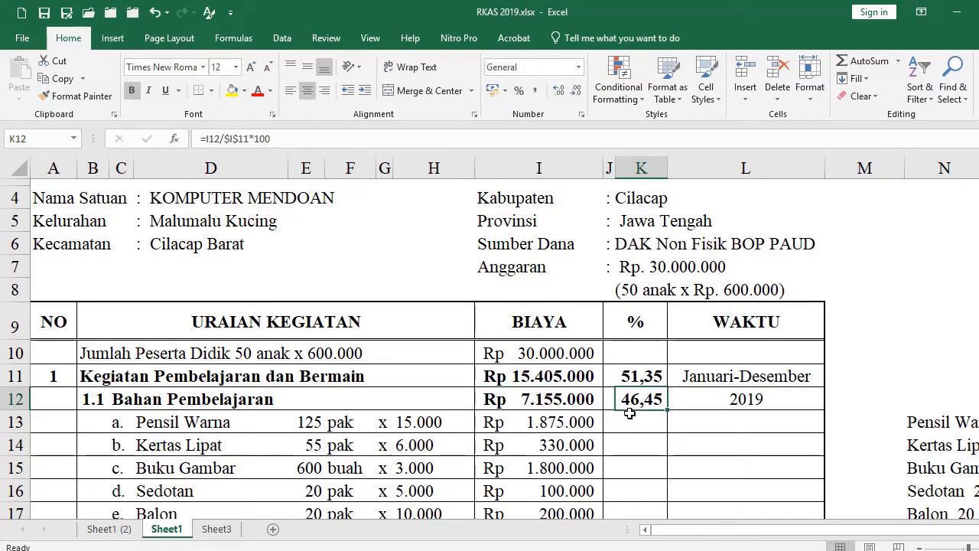
double_click(634, 400)
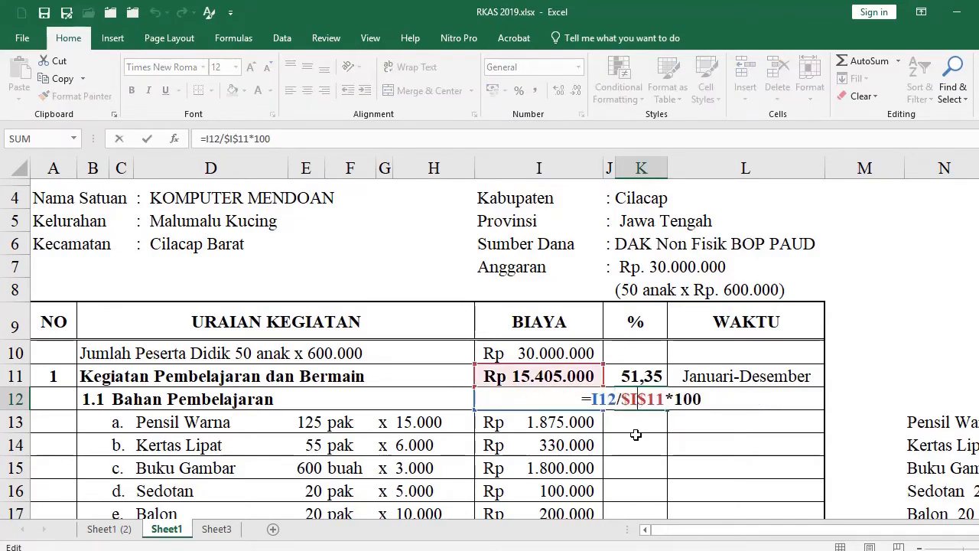
key("Escape")
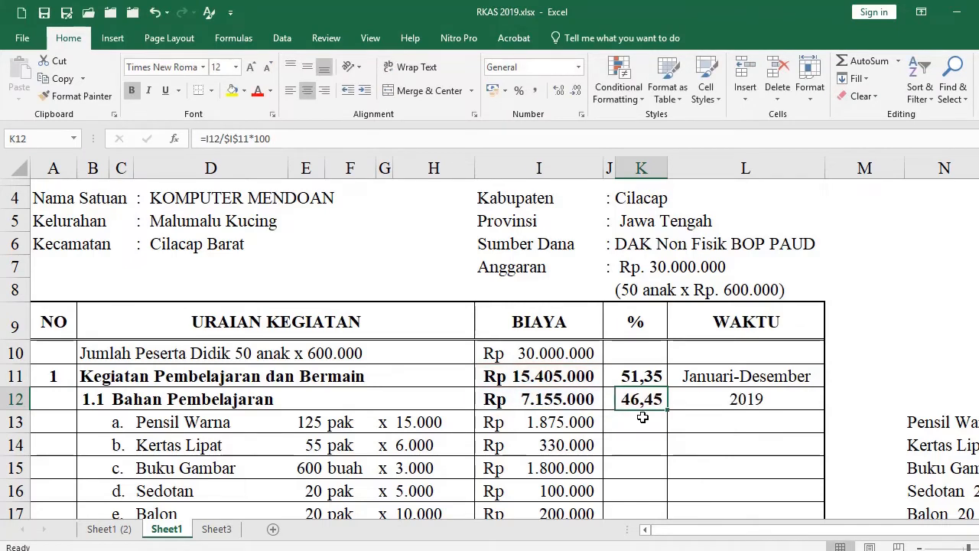
left_click(552, 378)
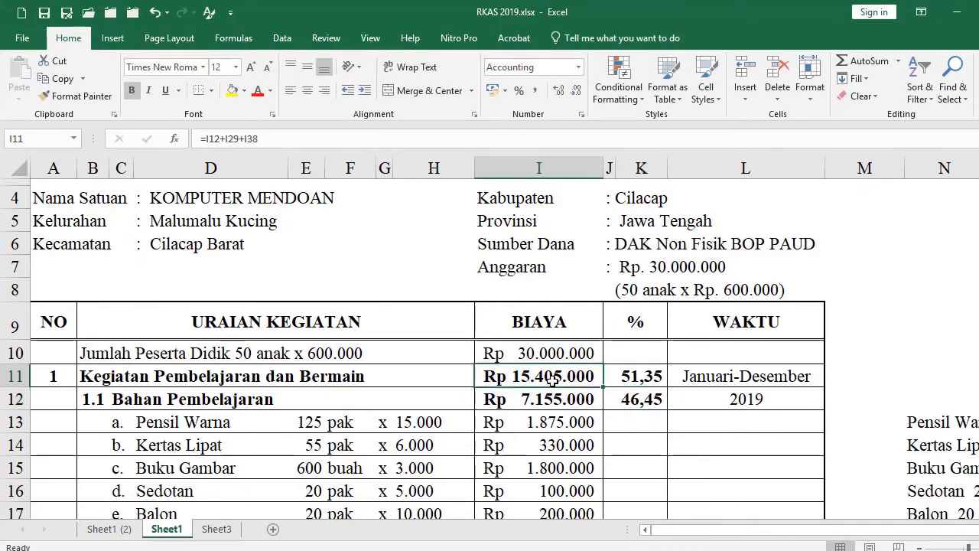
Replace the Bahan Pembelajaran percentage formula in K12 with =(I12/I11)*100.
left_click(647, 399)
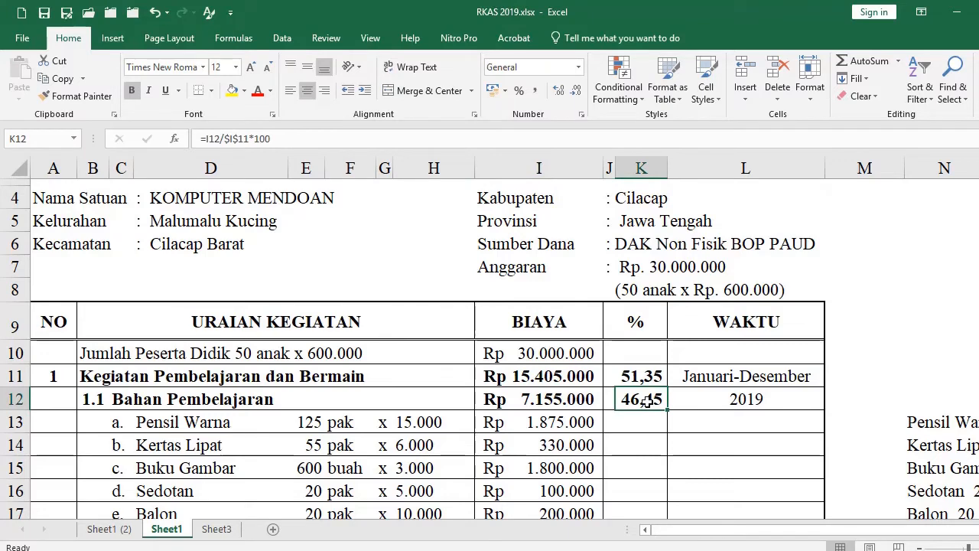
type("=")
key("BackSpace")
left_click(641, 397)
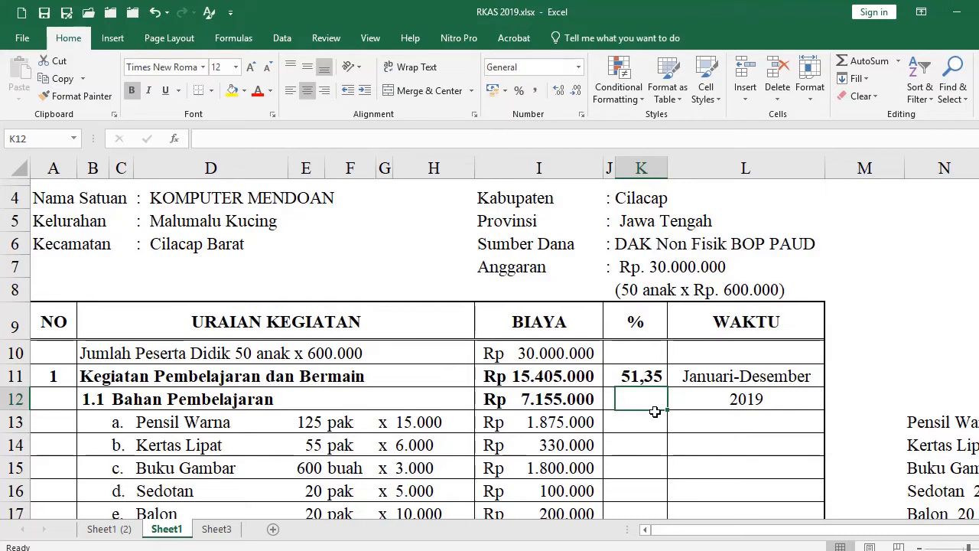
type("=")
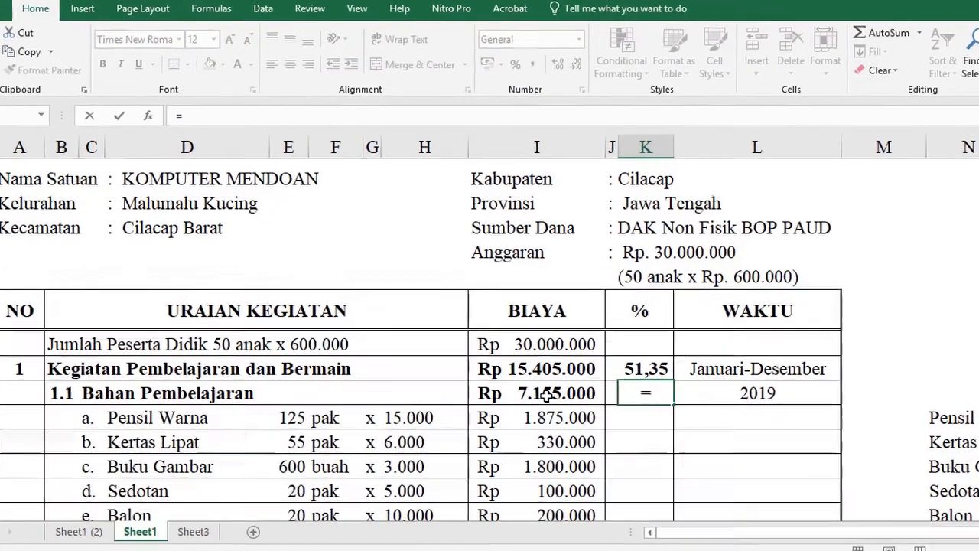
type("(")
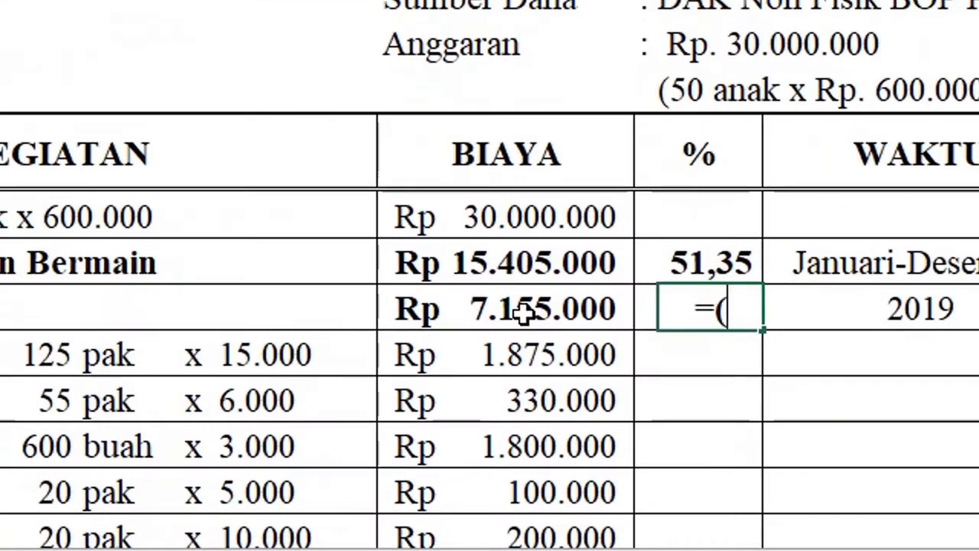
left_click(523, 312)
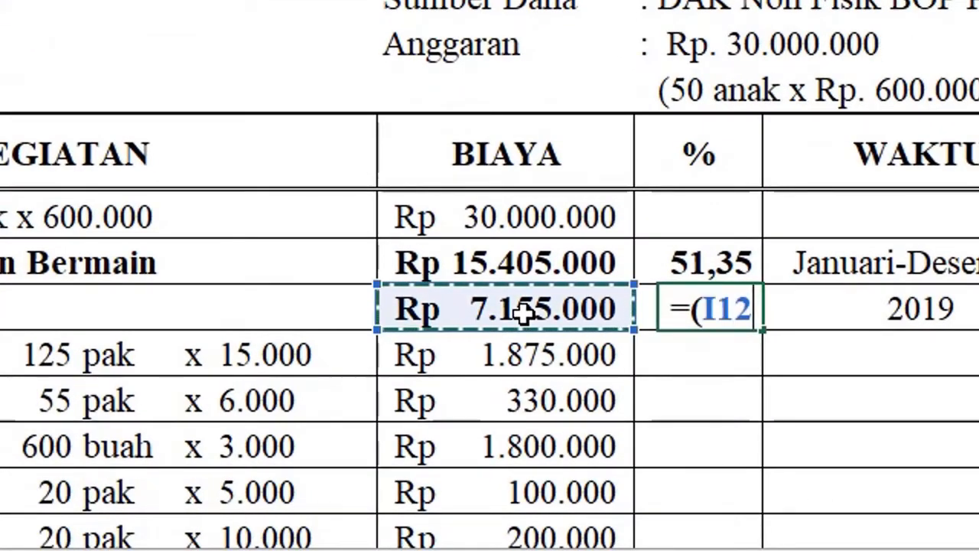
type("/")
left_click(549, 259)
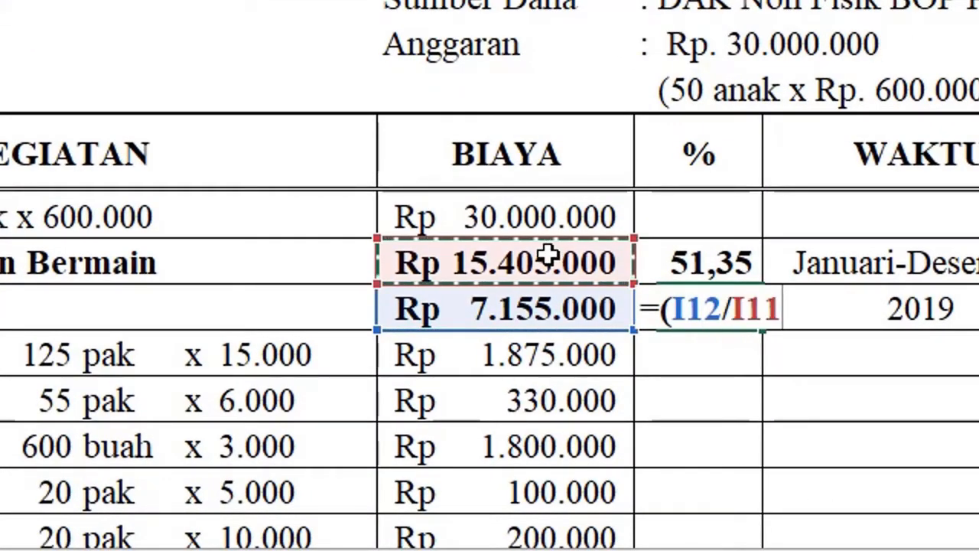
type(")")
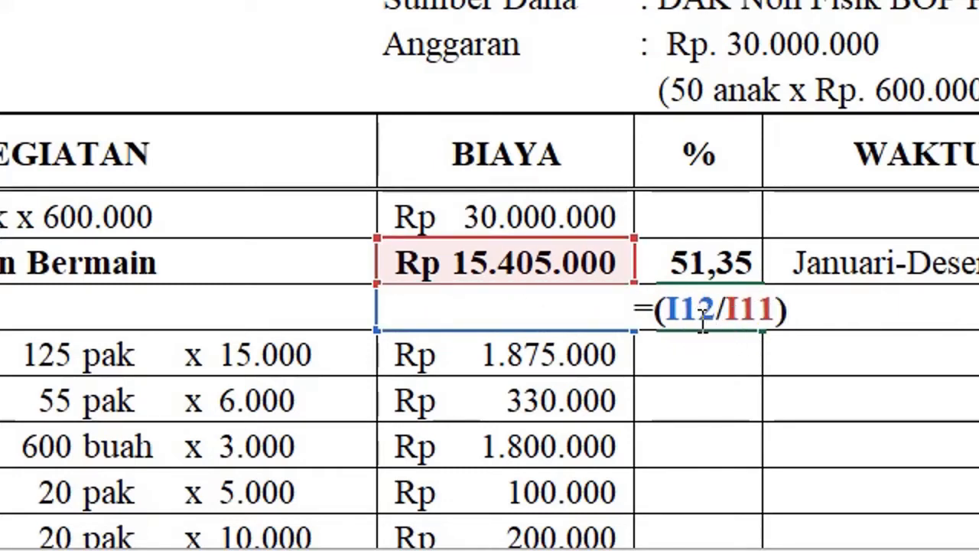
type("*")
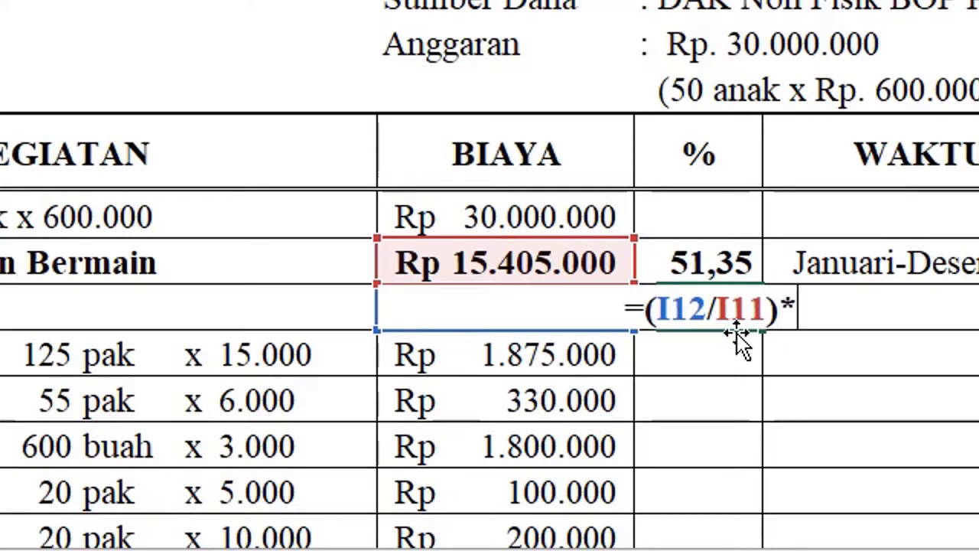
type("100")
key("Return")
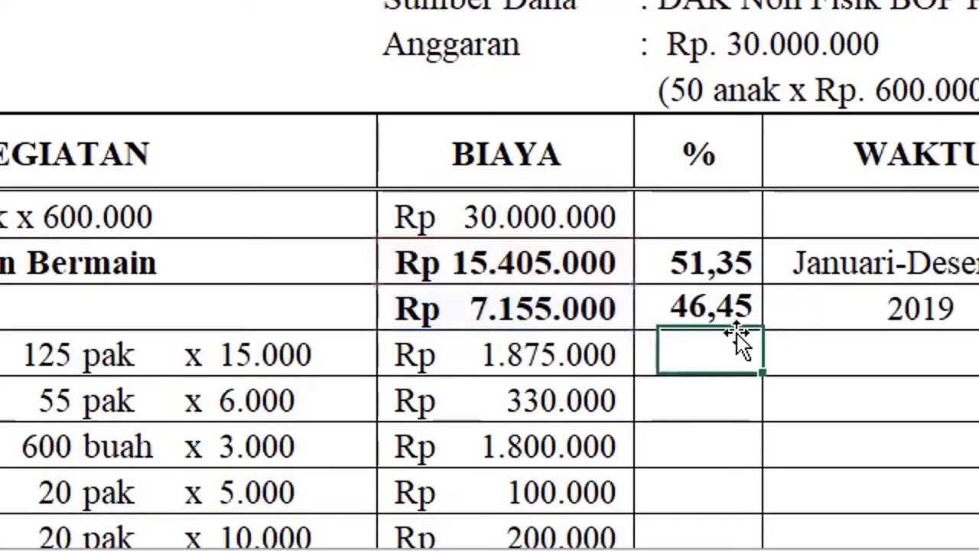
Review the percentage formulas in K12 and K11, and the Nama Satuan and Kelurahan entries in the sheet's header.
left_click(709, 307)
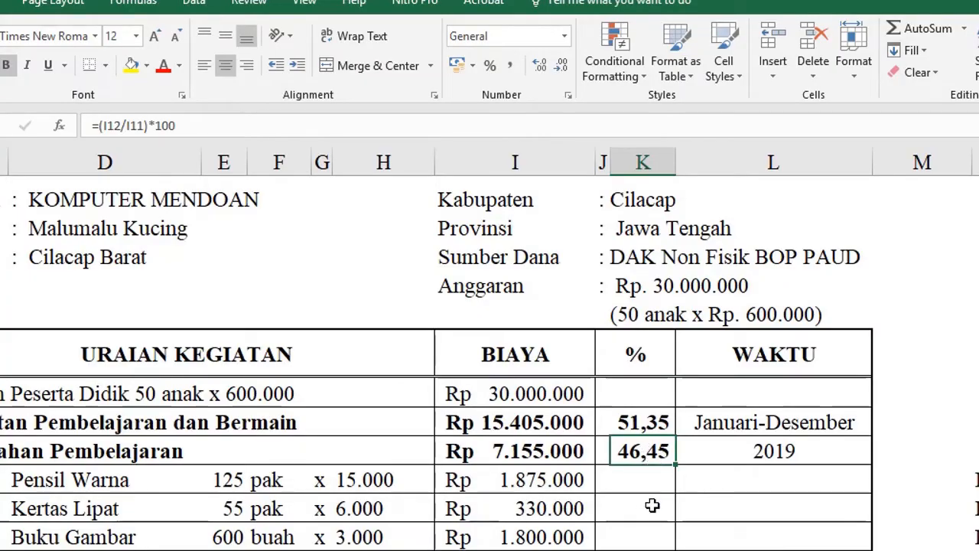
left_click(643, 423)
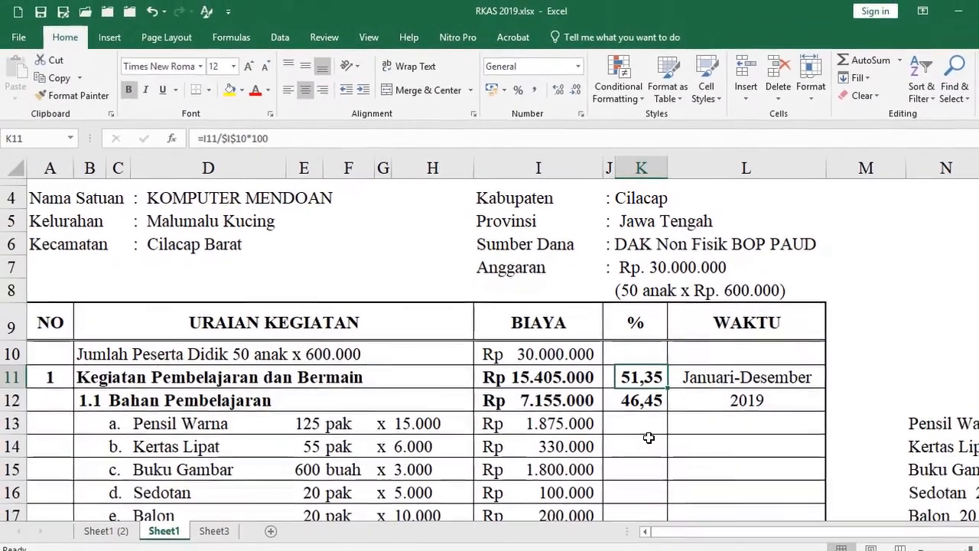
left_click(649, 437)
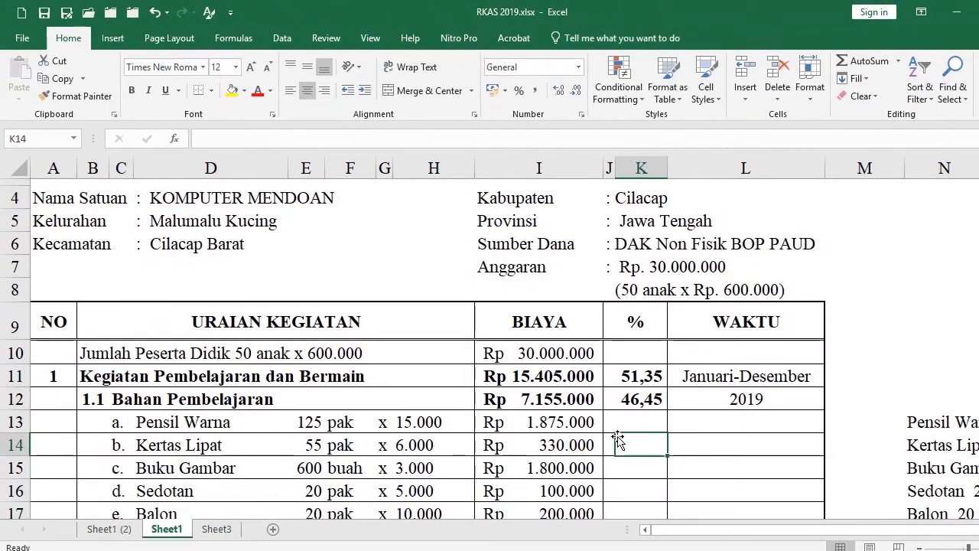
scroll(486, 413, "up", 1)
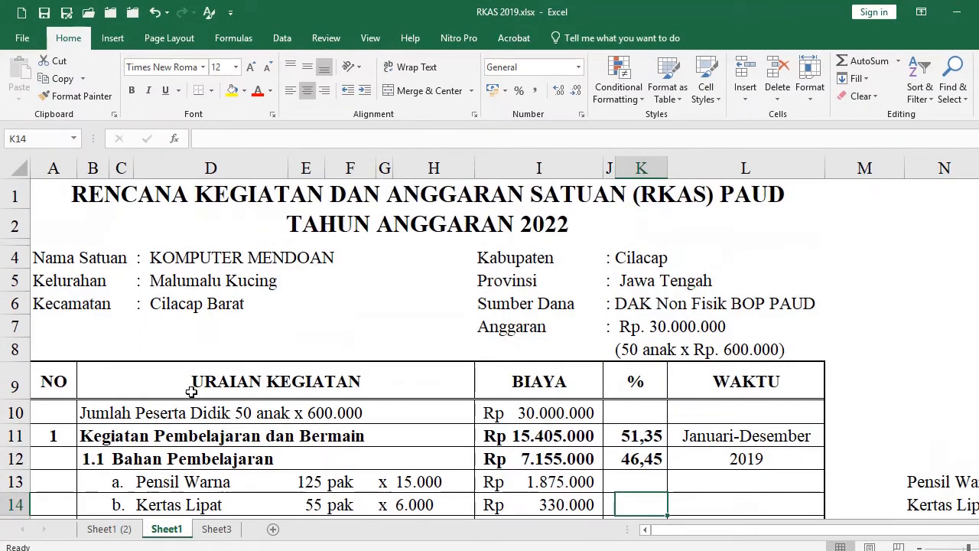
left_click(147, 275)
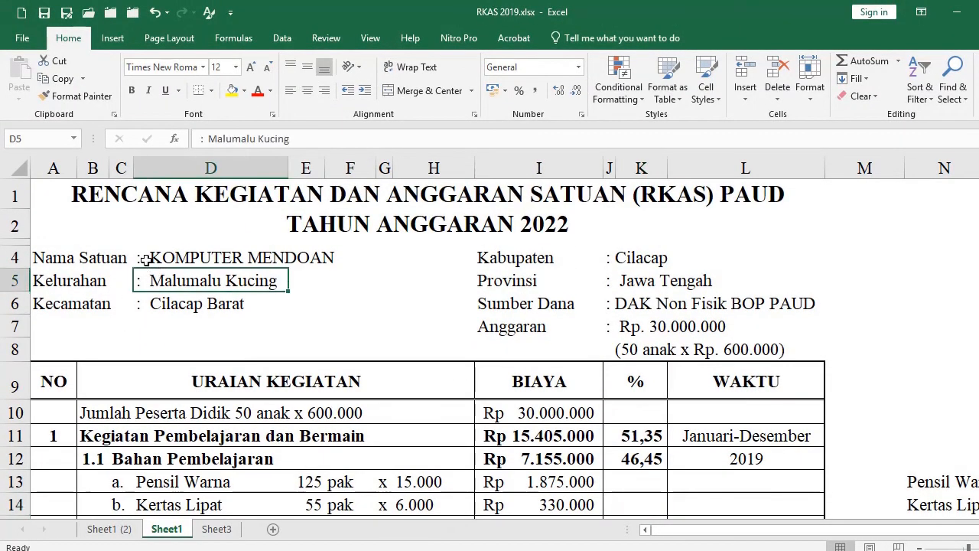
left_click(145, 260)
scroll(154, 317, "down", 1)
scroll(154, 317, "up", 1)
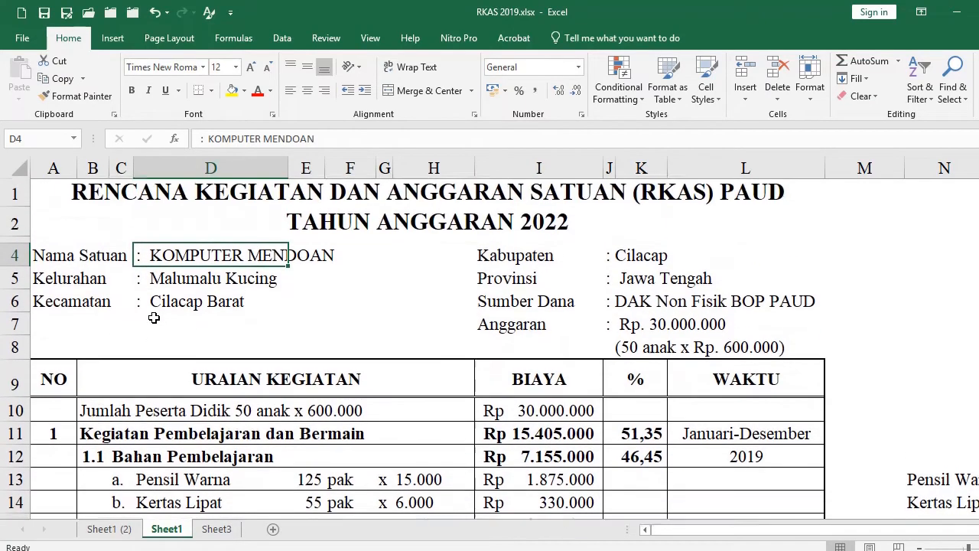
Review the Kecamatan entry and how the Pensil Warna row splits into letter, item, quantity, unit, multiplication sign and price cells.
left_click(180, 303)
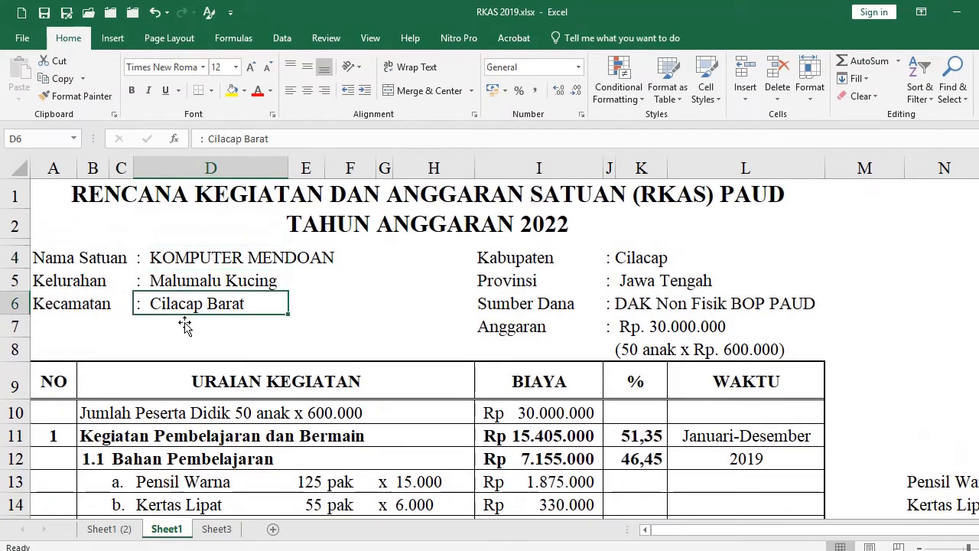
scroll(192, 399, "down", 1)
left_click(175, 406)
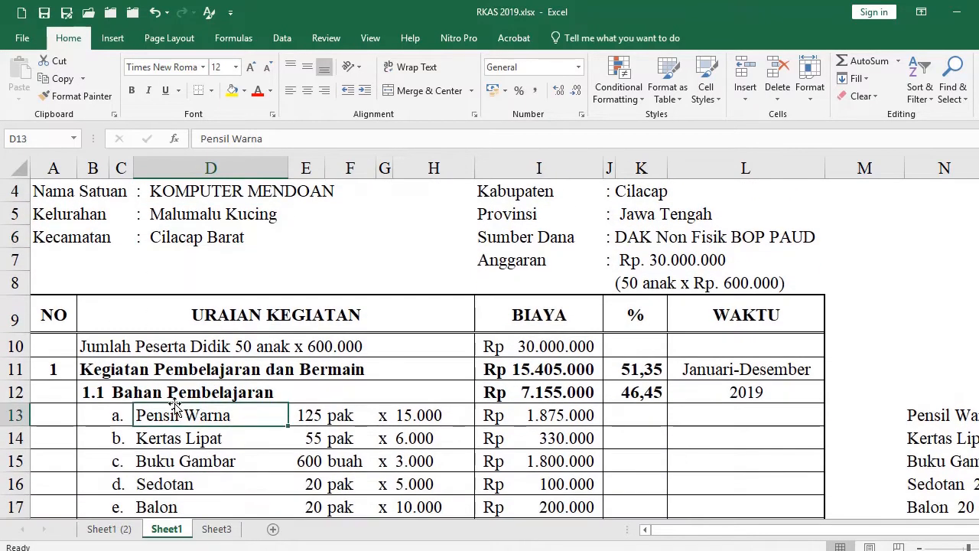
left_click(120, 417)
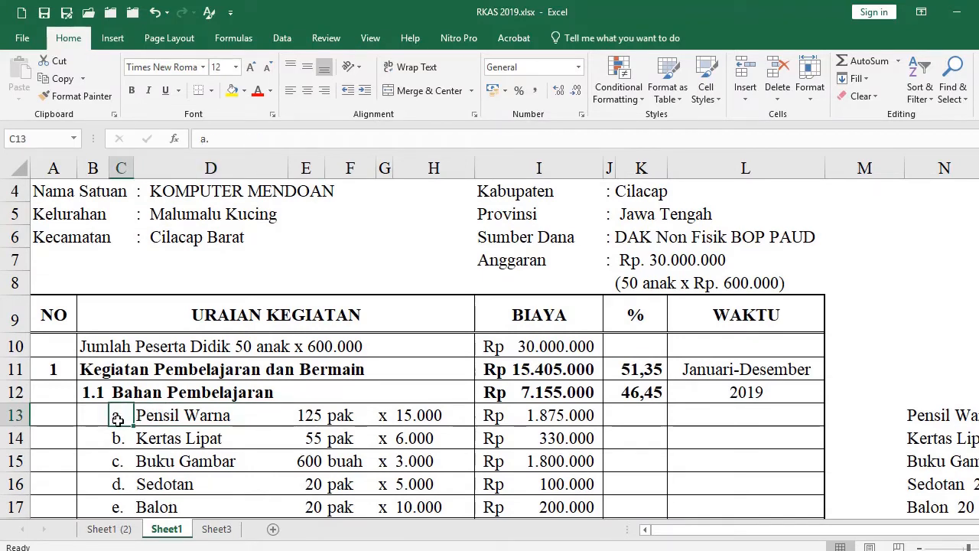
left_click(169, 417)
left_click(305, 416)
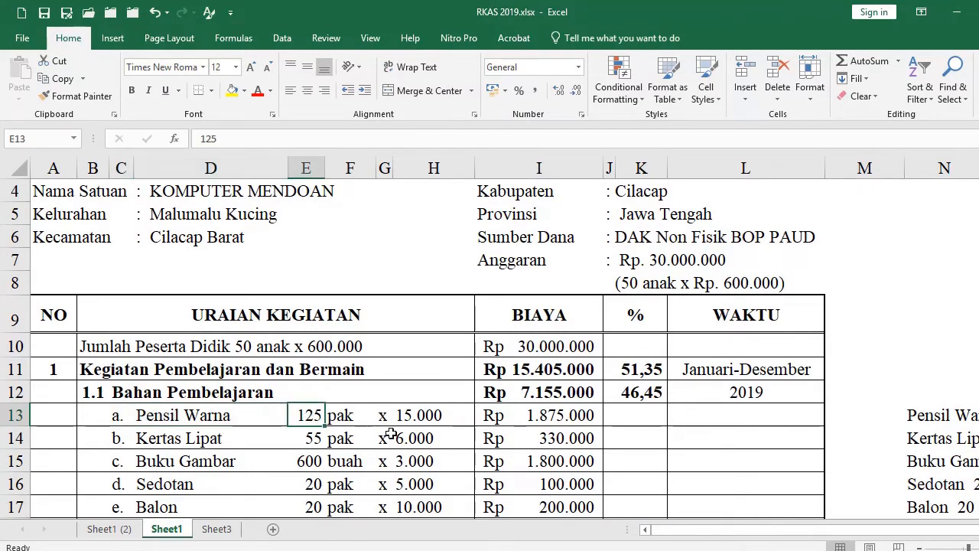
left_click(345, 416)
scroll(346, 350, "down", 1)
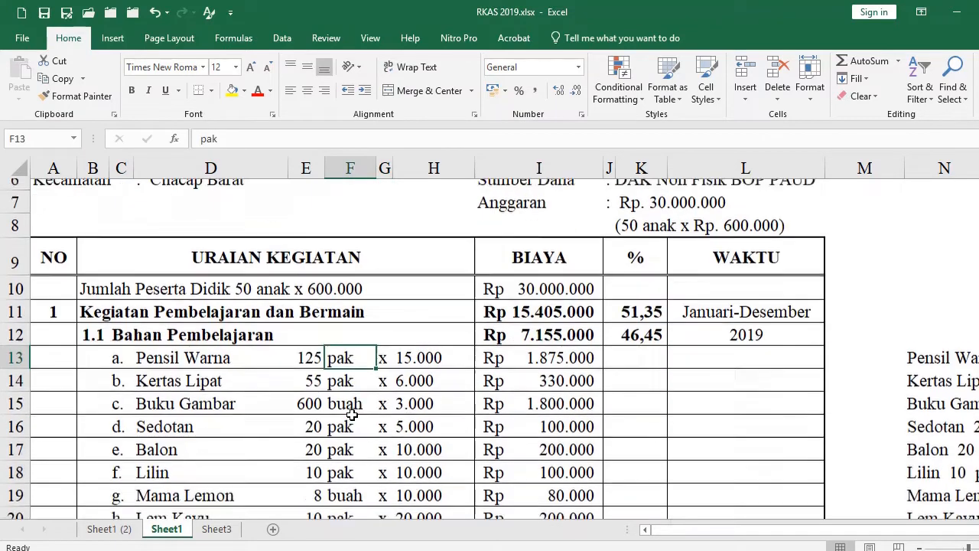
left_click(385, 346)
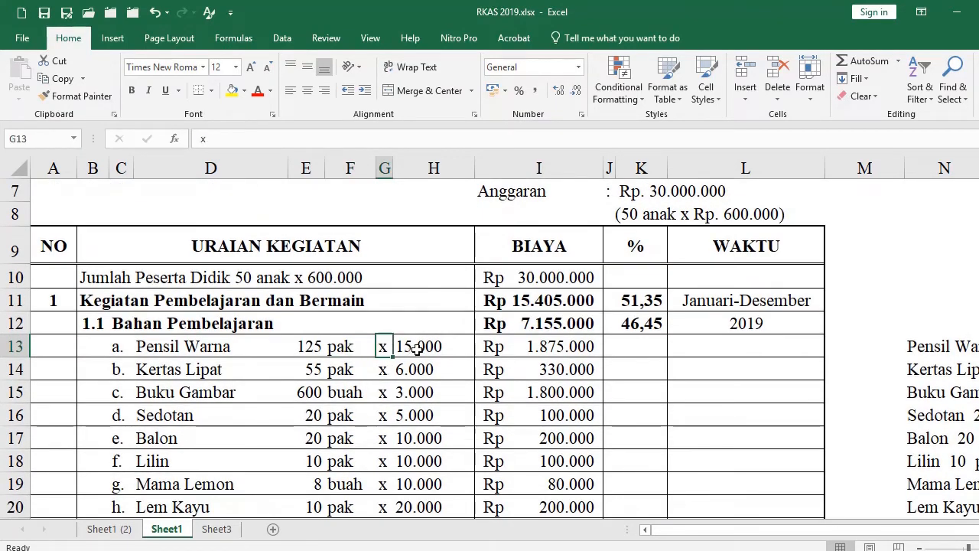
left_click(419, 348)
Add inside vertical borders to the Uraian Kegiatan range B9:H28 to reveal its separate columns.
left_click(81, 275)
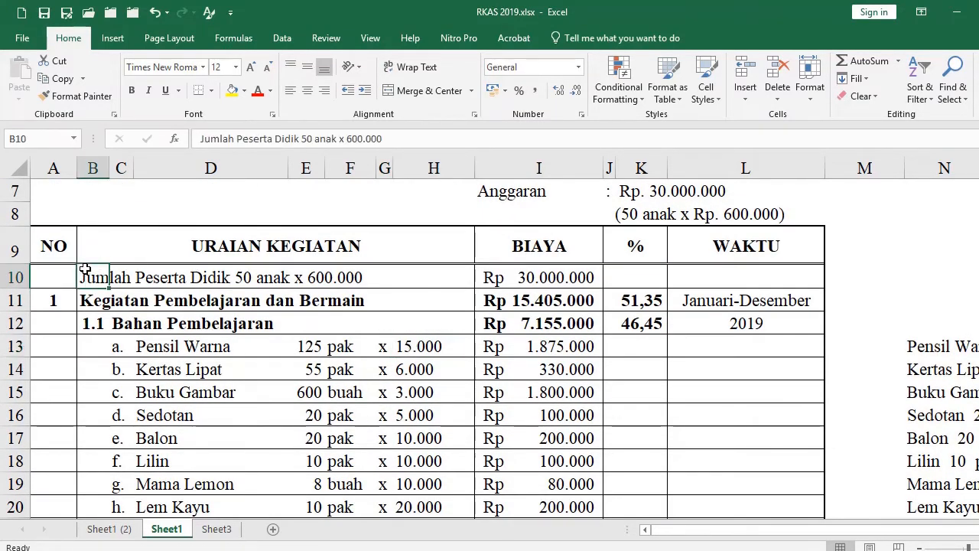
key("Up")
scroll(380, 400, "down", 4)
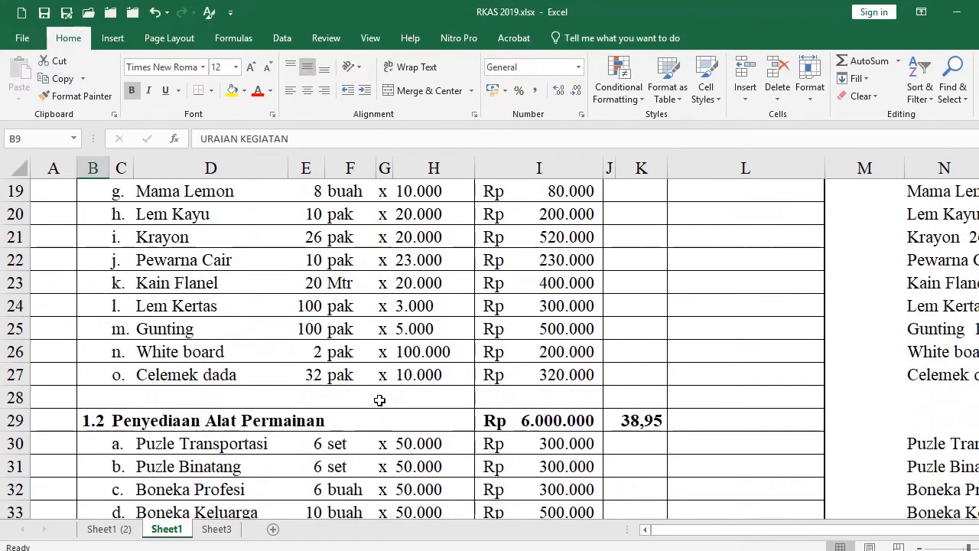
left_click(461, 407, "shift")
scroll(295, 339, "up", 4)
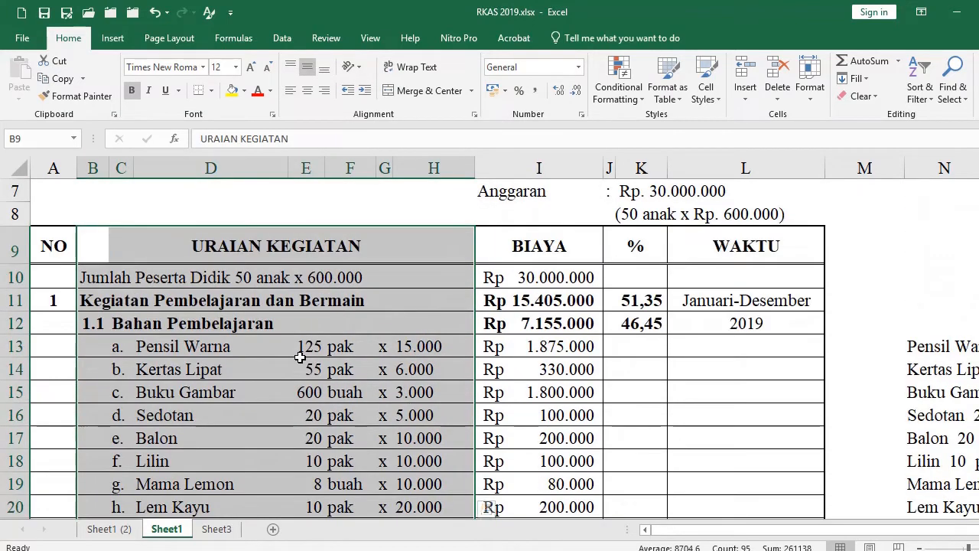
left_click(211, 90)
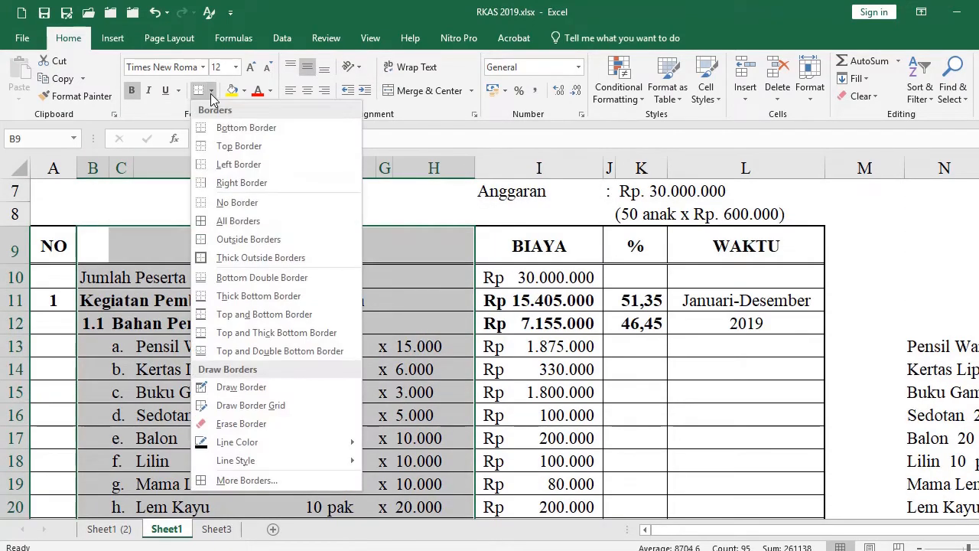
left_click(246, 480)
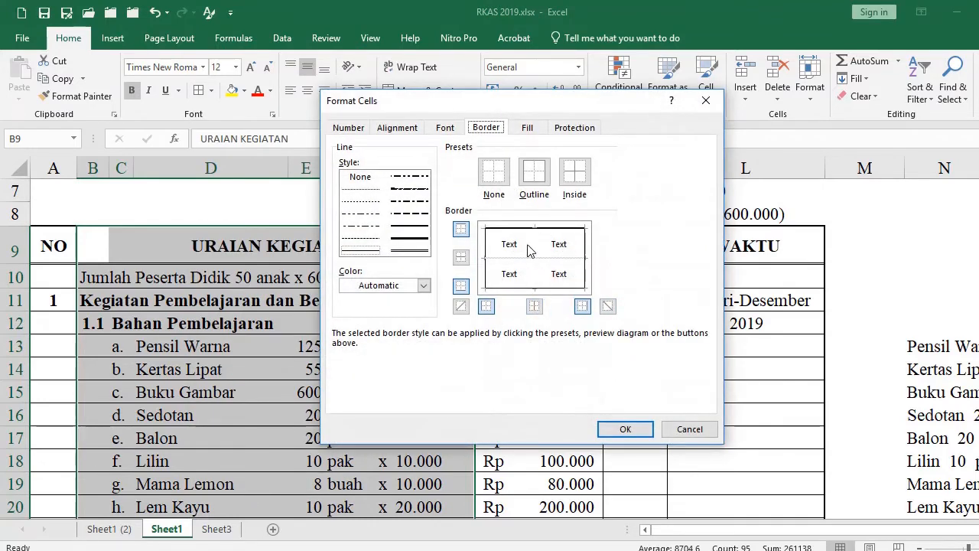
left_click(534, 306)
left_click(625, 428)
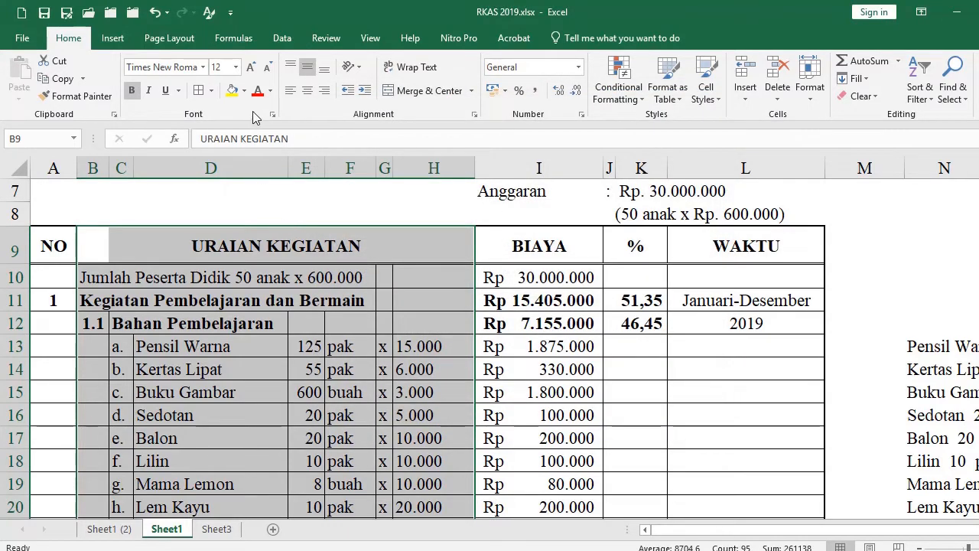
Remove the inside vertical borders from the Uraian Kegiatan range B9:H28.
left_click(211, 90)
left_click(272, 479)
left_click(535, 283)
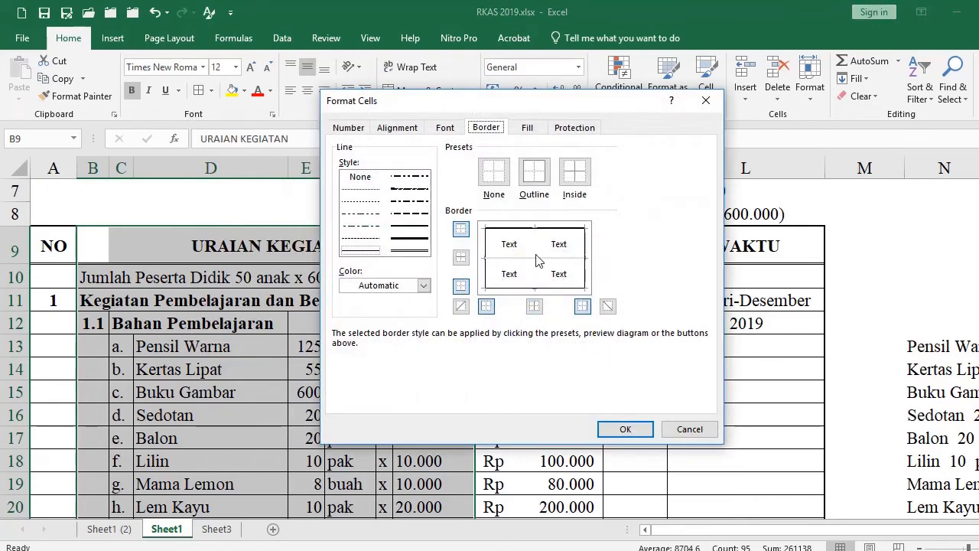
left_click(623, 428)
left_click(405, 415)
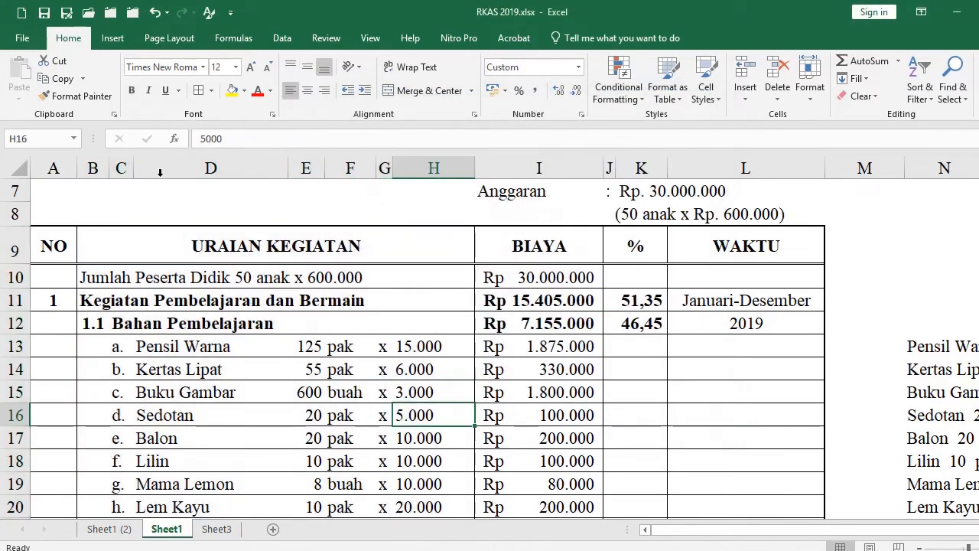
Select columns B through H, spanning the Uraian Kegiatan section.
left_click_drag(99, 165, 433, 169)
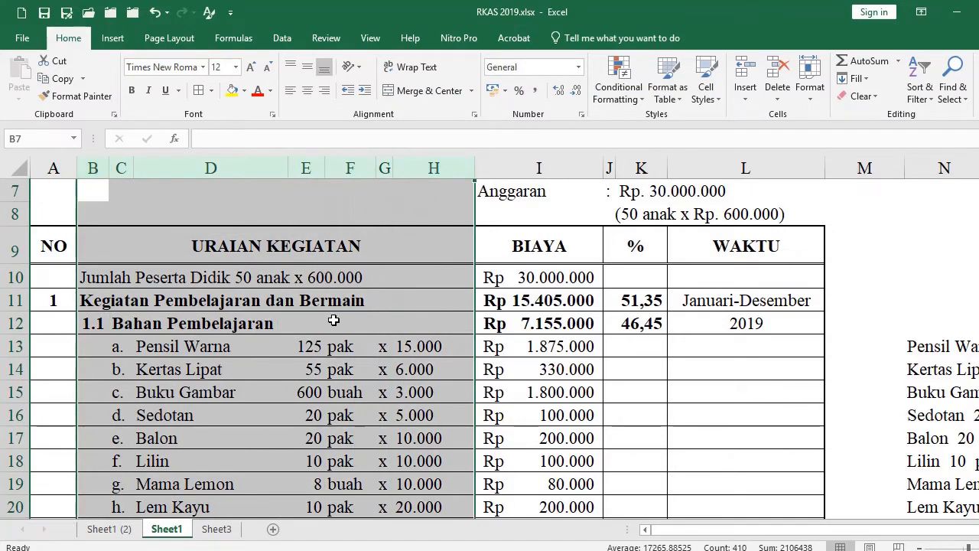